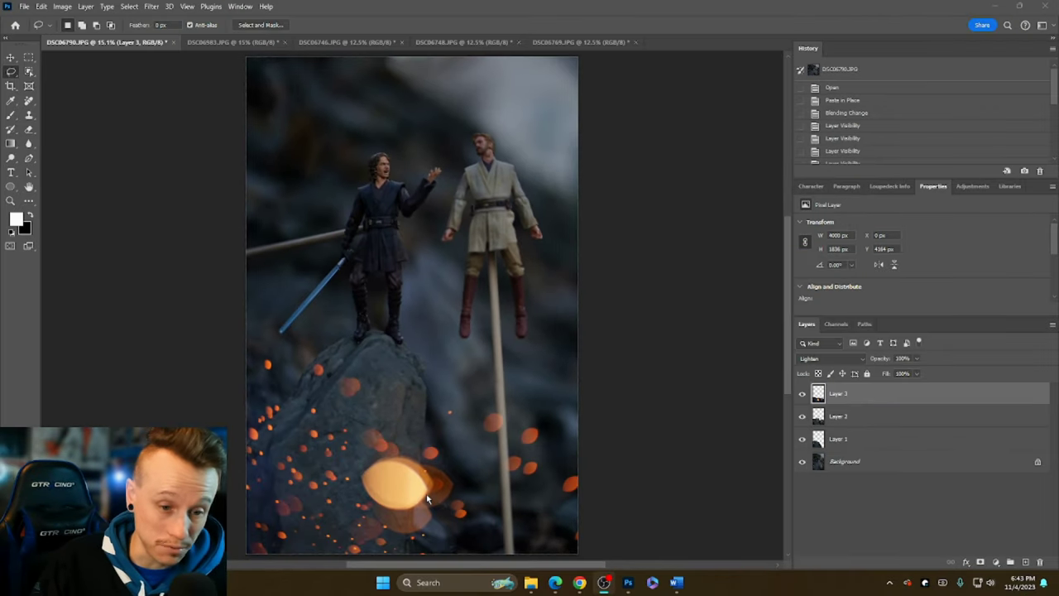
- Copy the entire DSC06746.JPG spark photo into DSC06790.JPG as a new layer and set its blend mode to Lighten
left_click(343, 43)
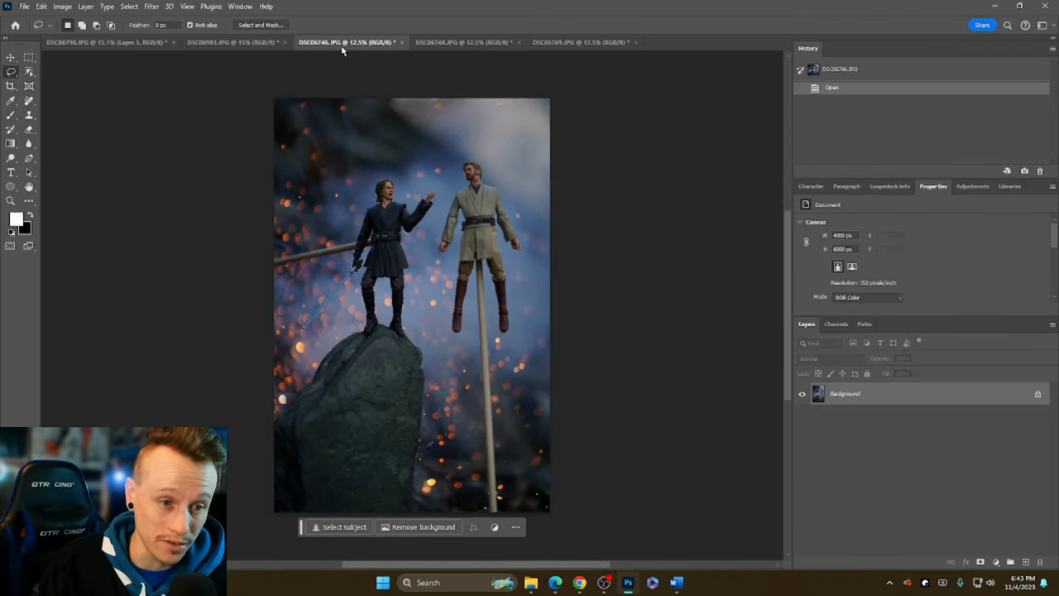
left_click(444, 44)
left_click(579, 42)
left_click(504, 43)
left_click(352, 43)
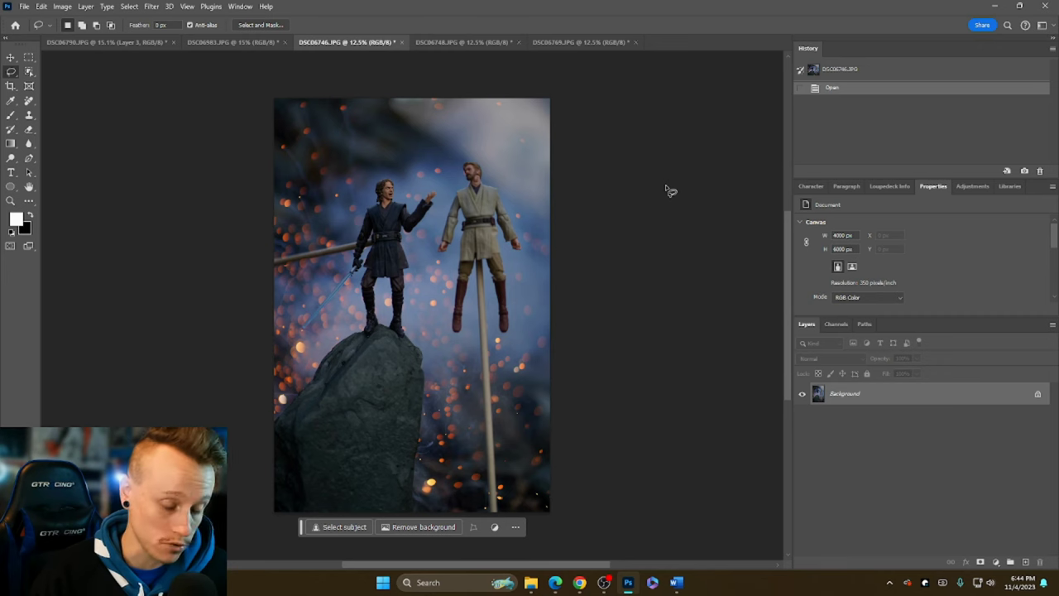
key("ctrl+a")
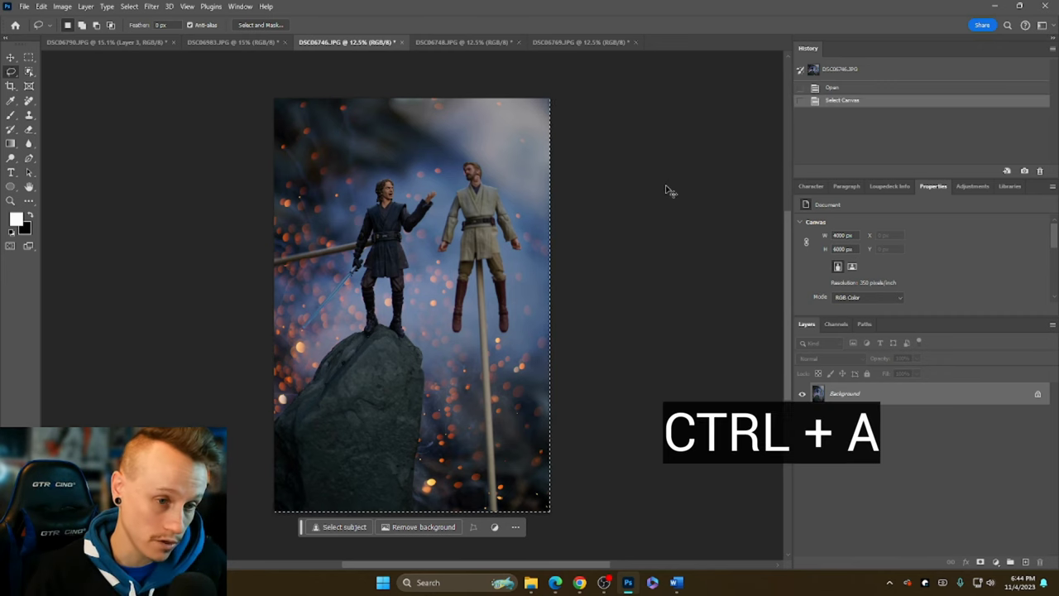
key("ctrl+c")
left_click(83, 44)
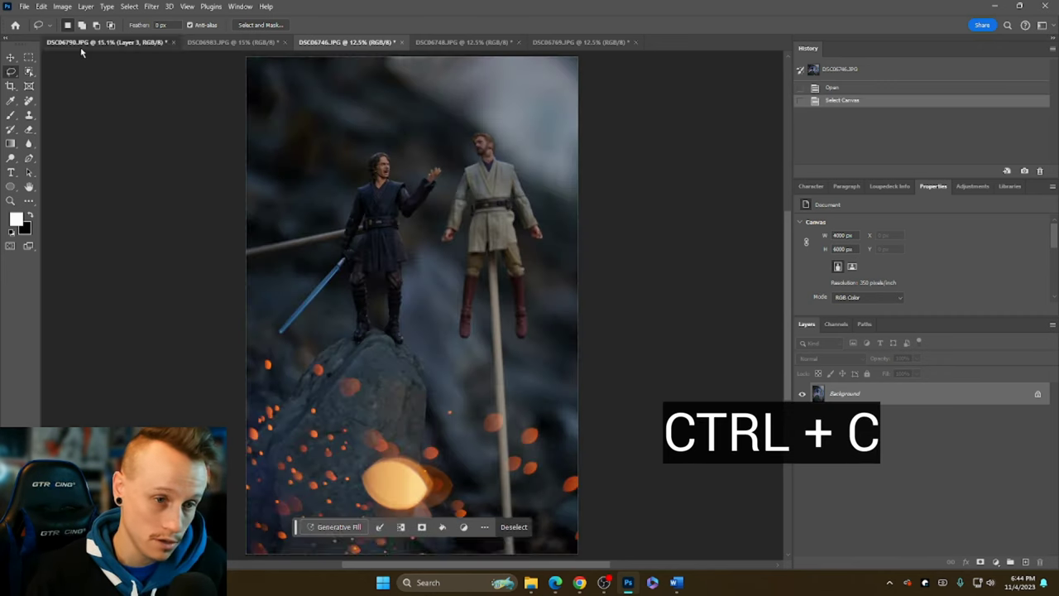
key("ctrl+v")
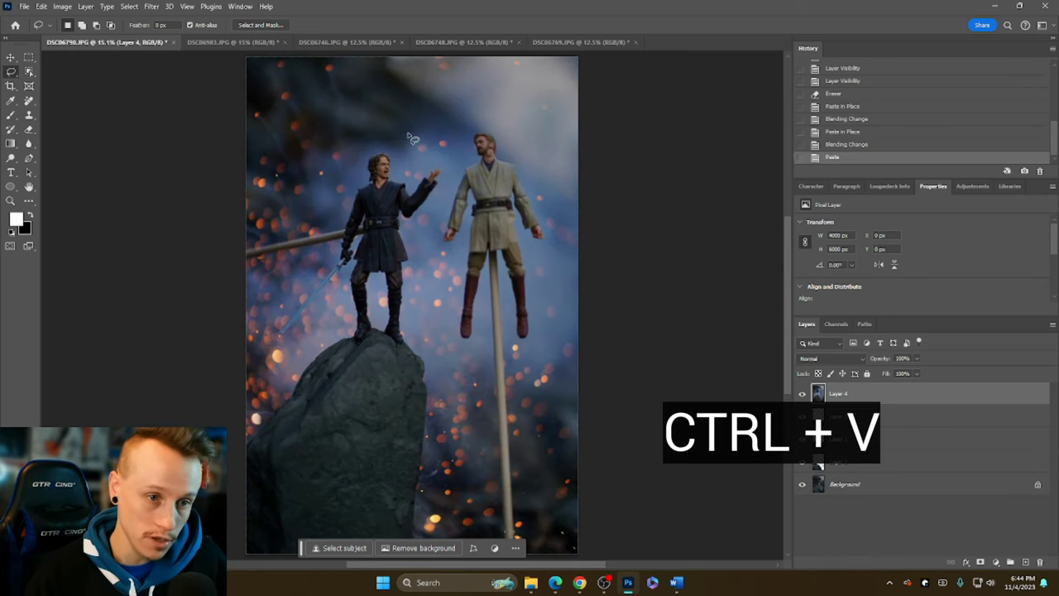
left_click(843, 359)
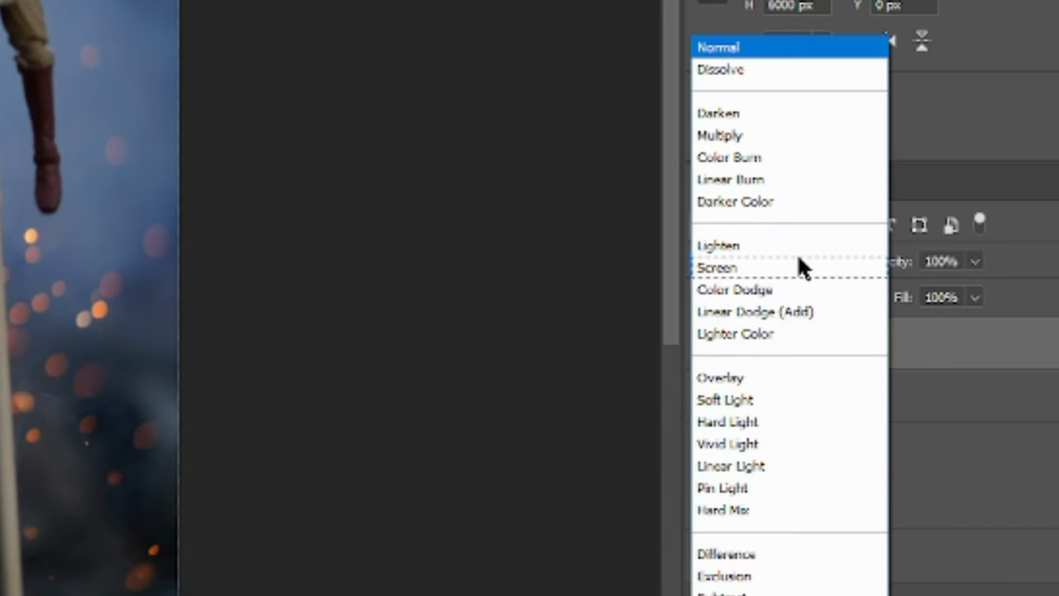
left_click(837, 358)
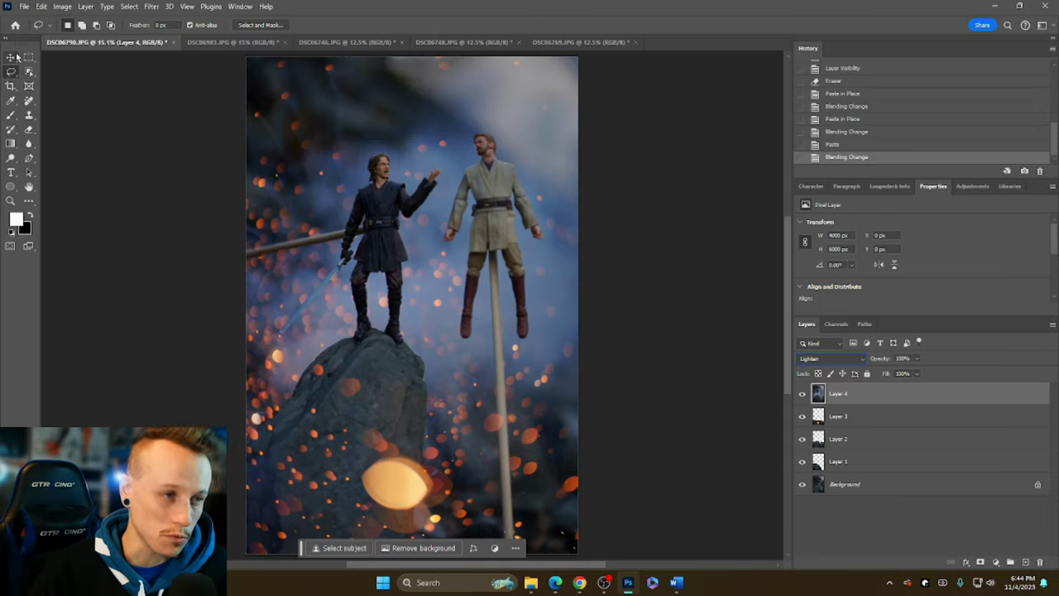
- Nudge the pasted spark layer slightly left and up with the Move tool so the dark-robed figure's face lines up with the layers below
left_click(17, 57)
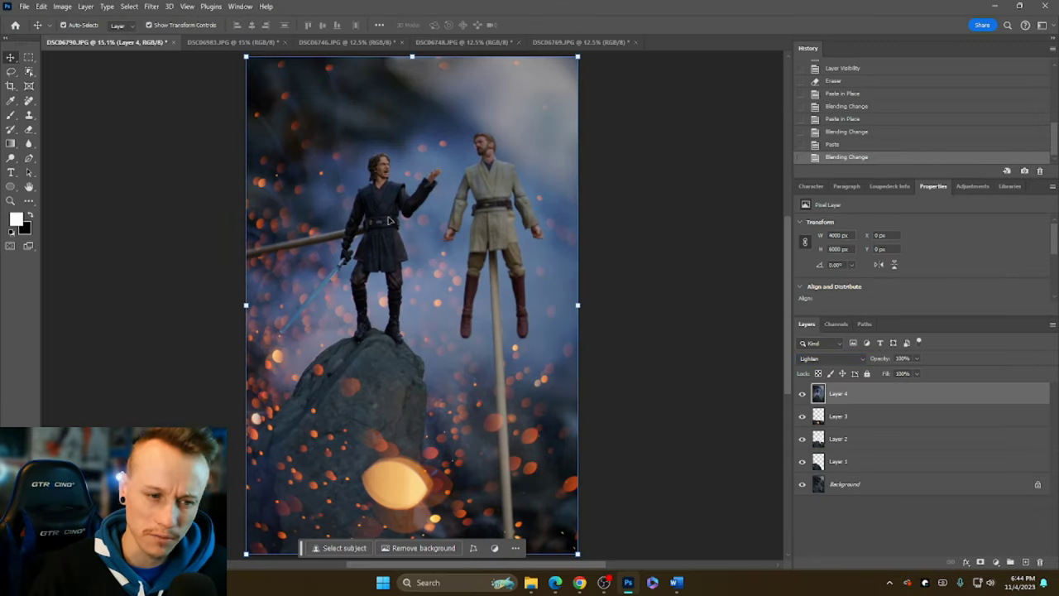
scroll(408, 186, "up", 10)
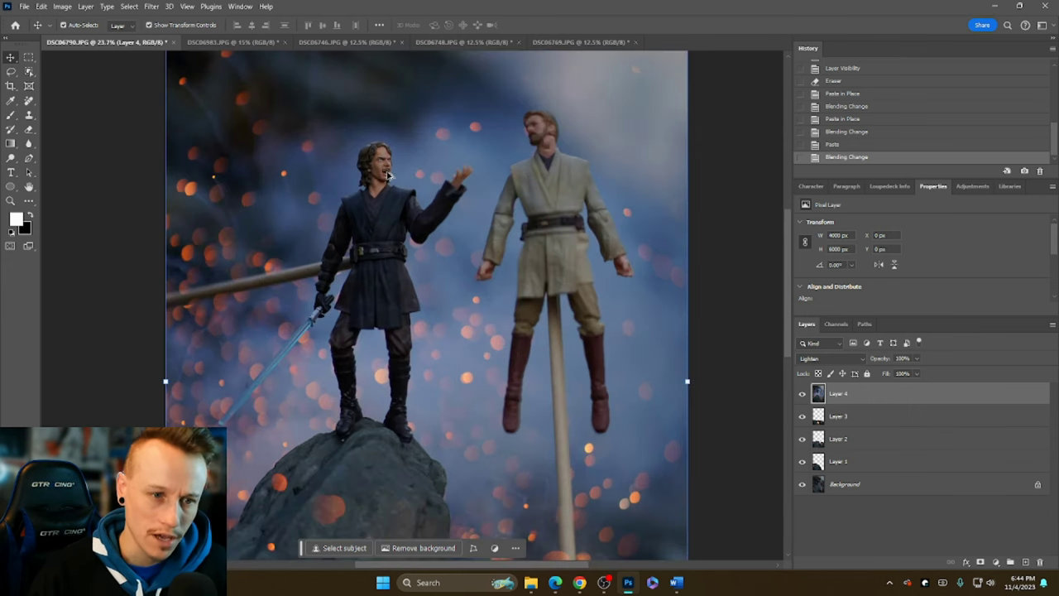
scroll(376, 140, "up", 3)
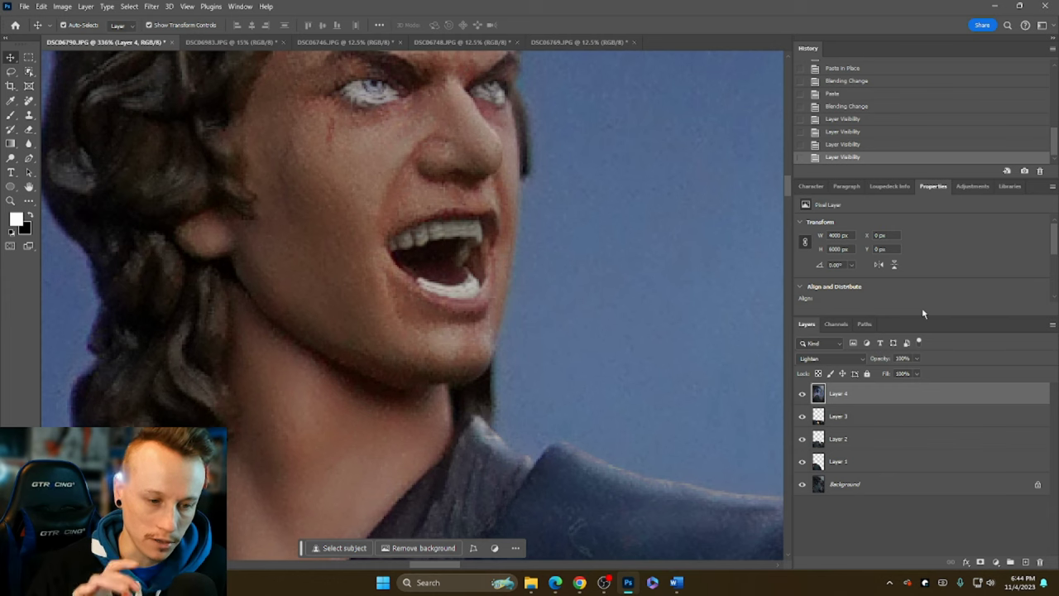
key("Left")
key("Left")
key("Up")
key("Up")
key("Up")
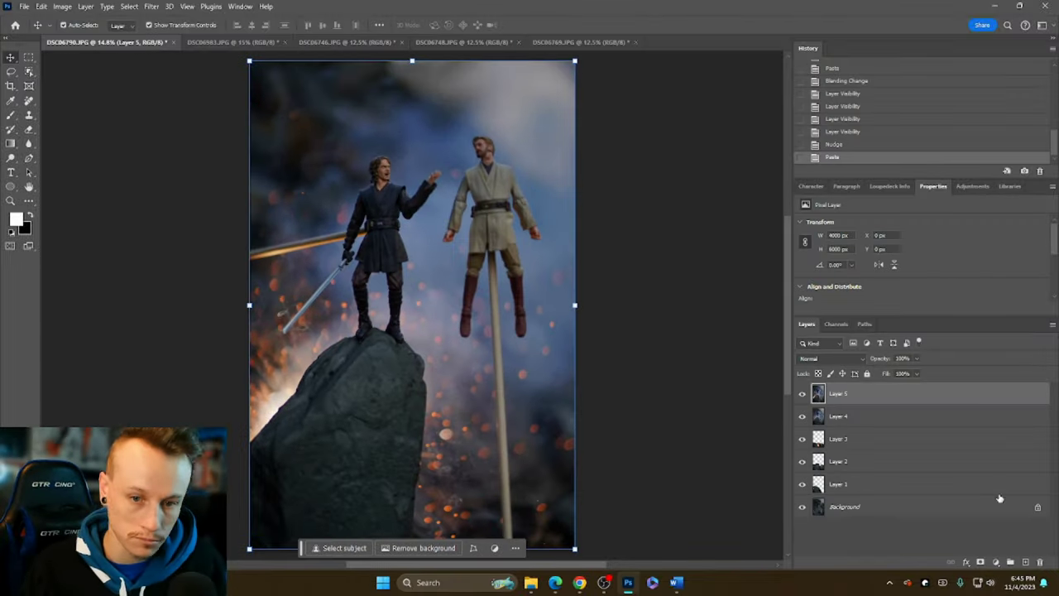
- Lasso the red-lit figure and rock edge in DSC06828.JPG, paste them in place into DSC06790.JPG, and set the blend mode to Lighten
scroll(656, 325, "up", 6)
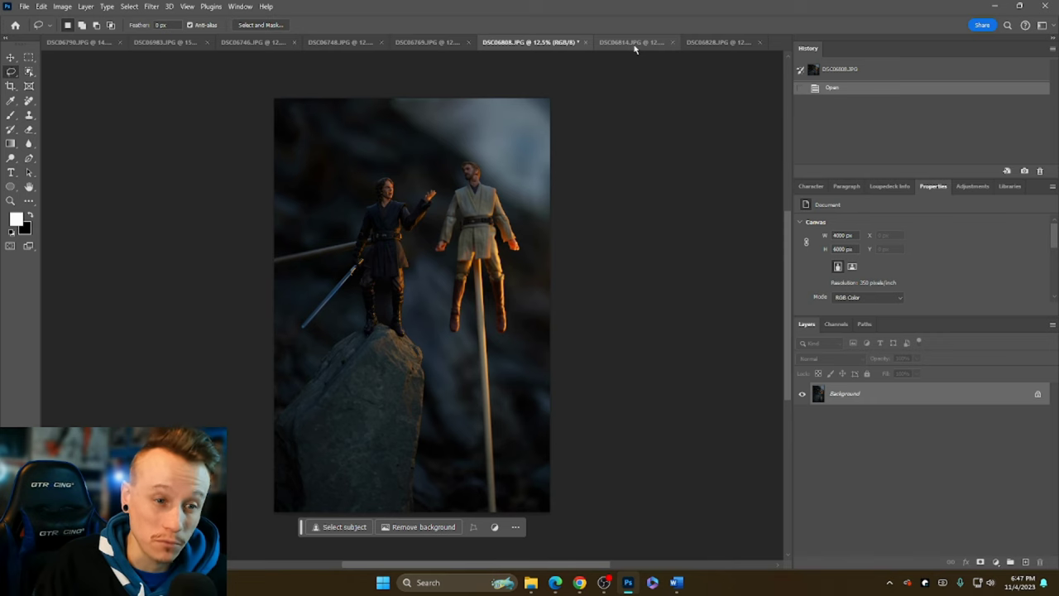
left_click(716, 42)
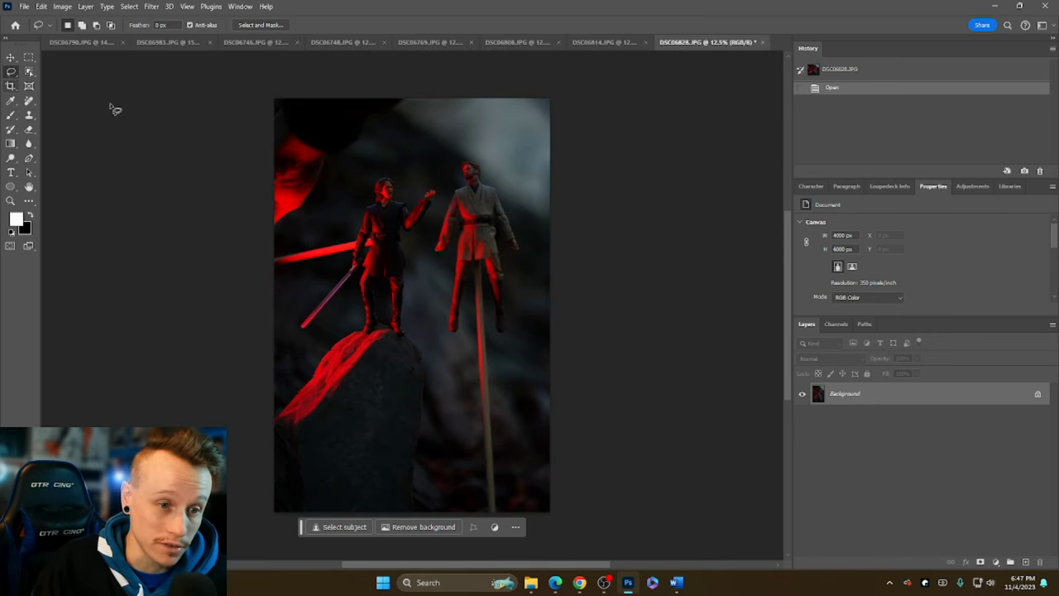
mouse_move(382, 183)
left_mouse_down()
mouse_move(219, 456)
mouse_move(255, 471)
mouse_move(334, 421)
mouse_move(388, 350)
mouse_move(382, 242)
mouse_move(327, 120)
left_mouse_up()
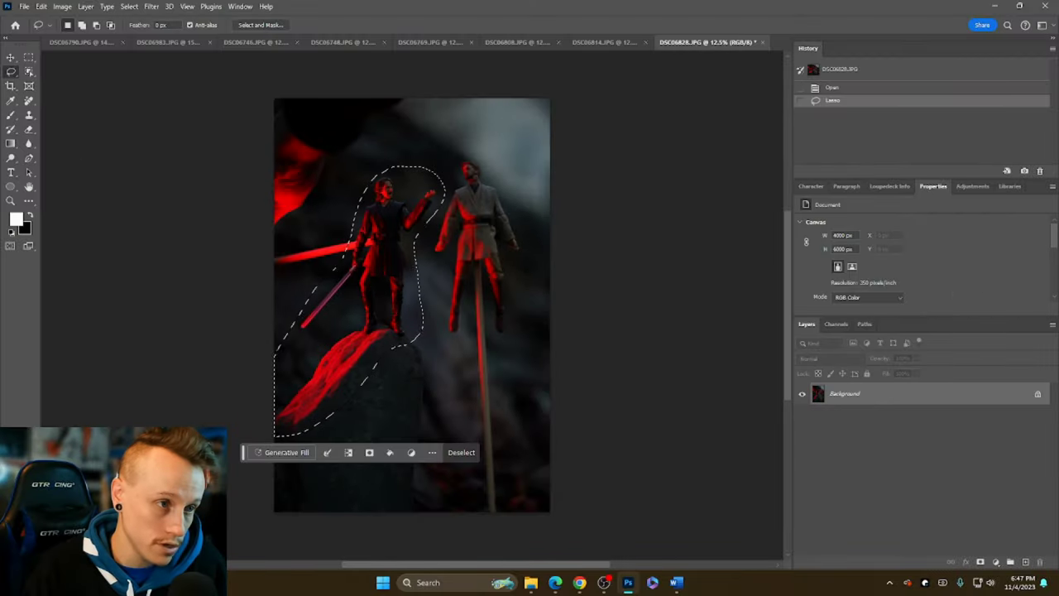
key("ctrl+c")
left_click(81, 41)
key("ctrl+shift+v")
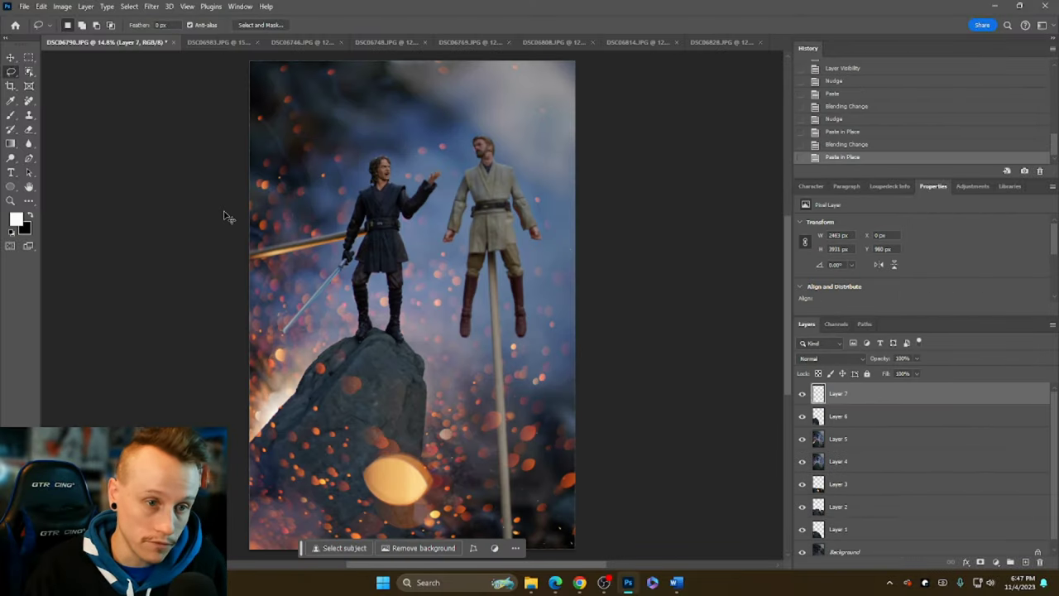
left_click(845, 360)
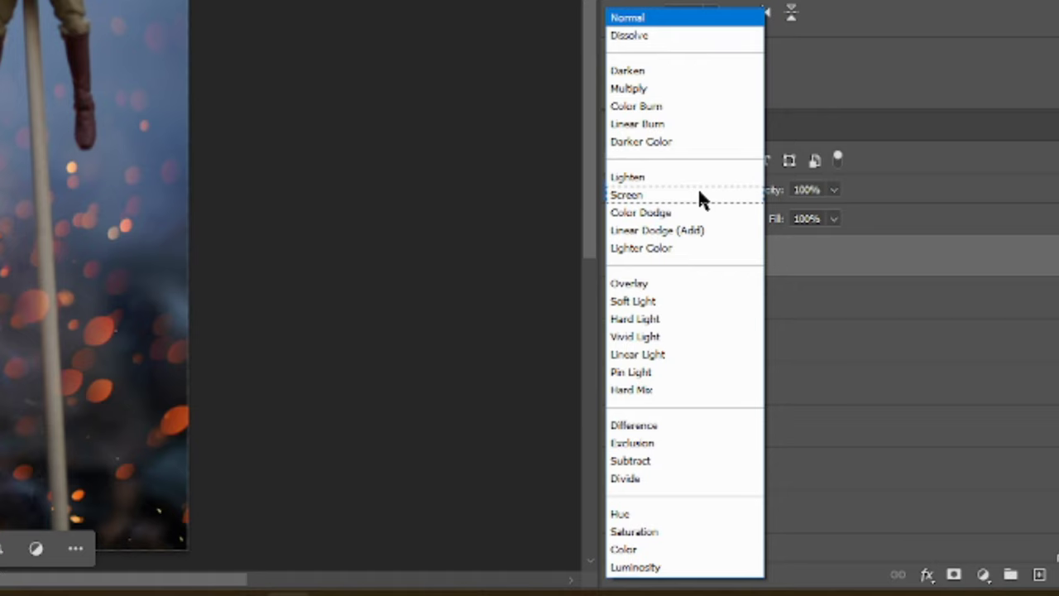
left_click(697, 185)
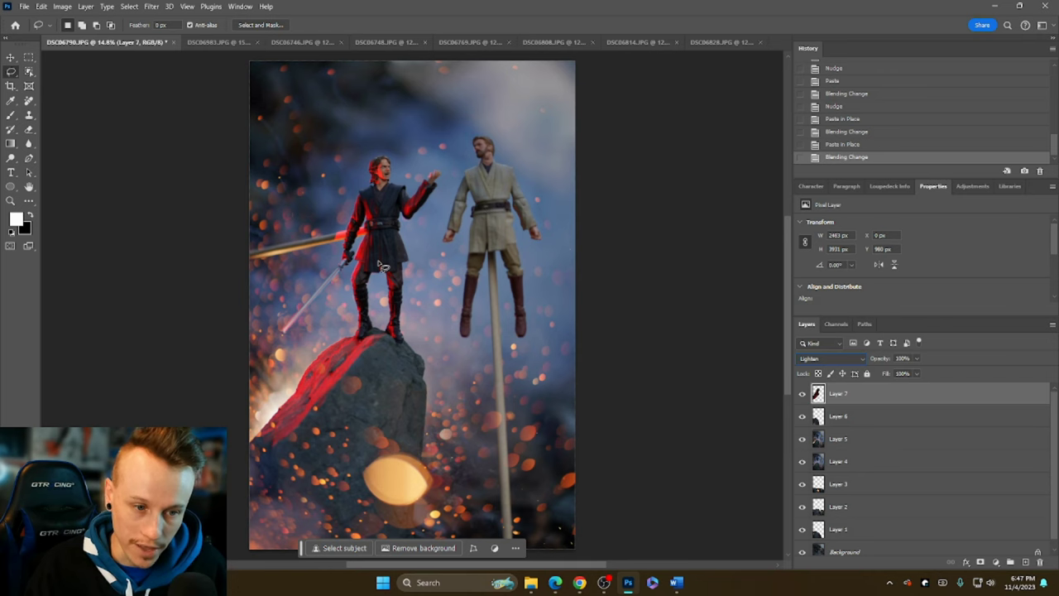
- Nudge the red-lit figure layer up slightly and make Layer 5 active before switching to DSC06814.JPG
key("Up")
key("alt+bracketleft")
key("alt+bracketleft")
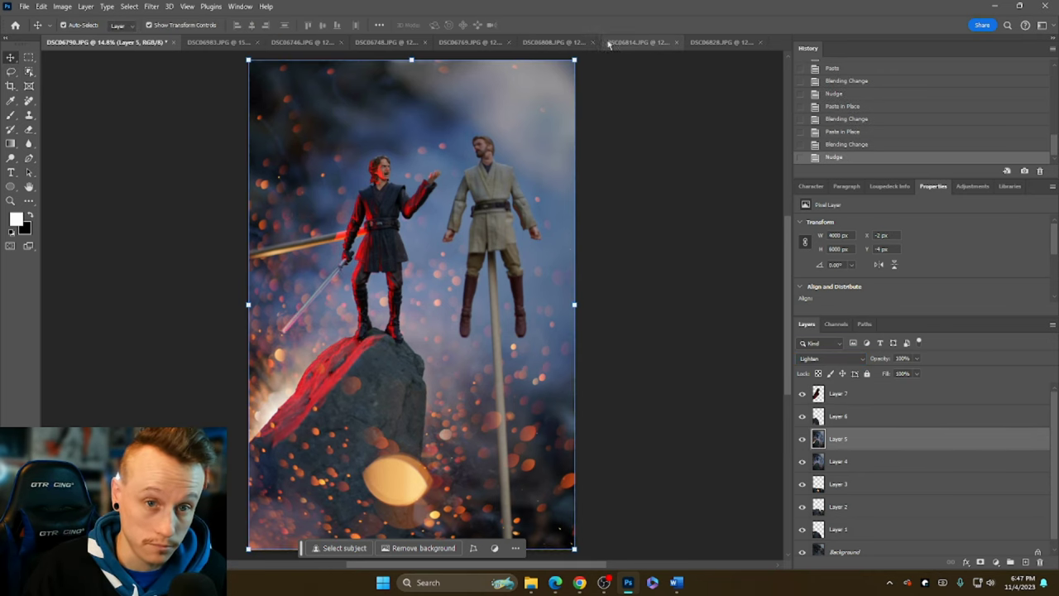
left_click(635, 41)
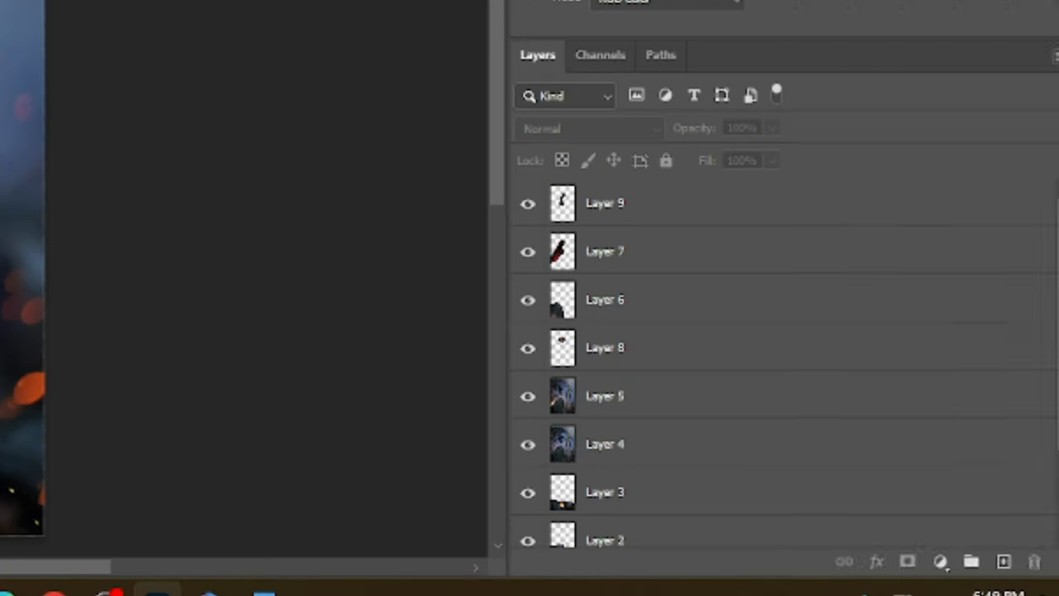
- Merge all visible layers of DSC06790.JPG into one
left_click(1053, 325)
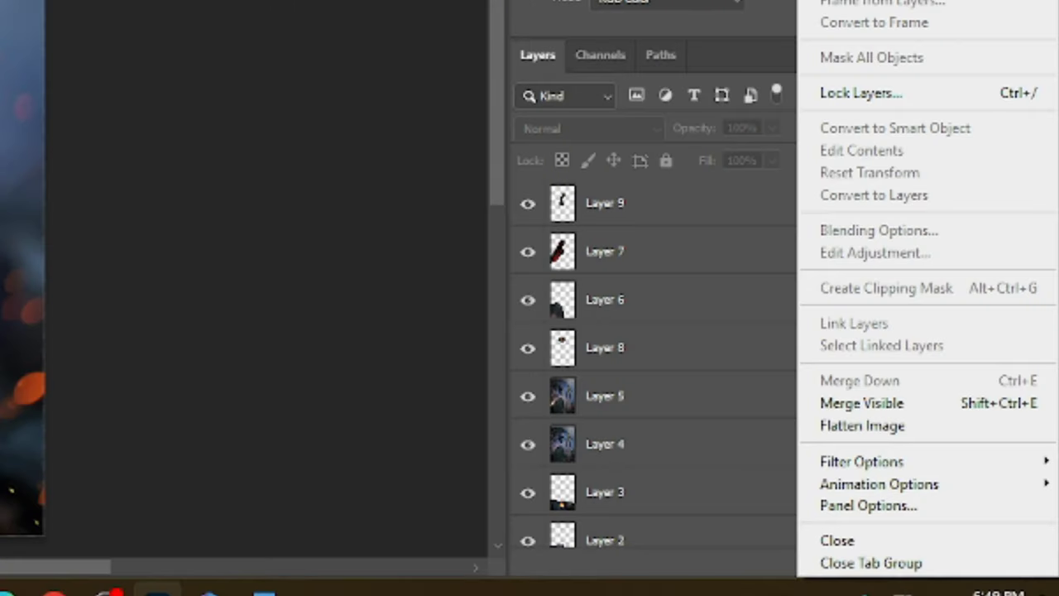
left_click(894, 406)
- Erase the horizontal support rod around the dark-robed figure's arm and skirt with the Remove Tool
scroll(361, 236, "up", 5)
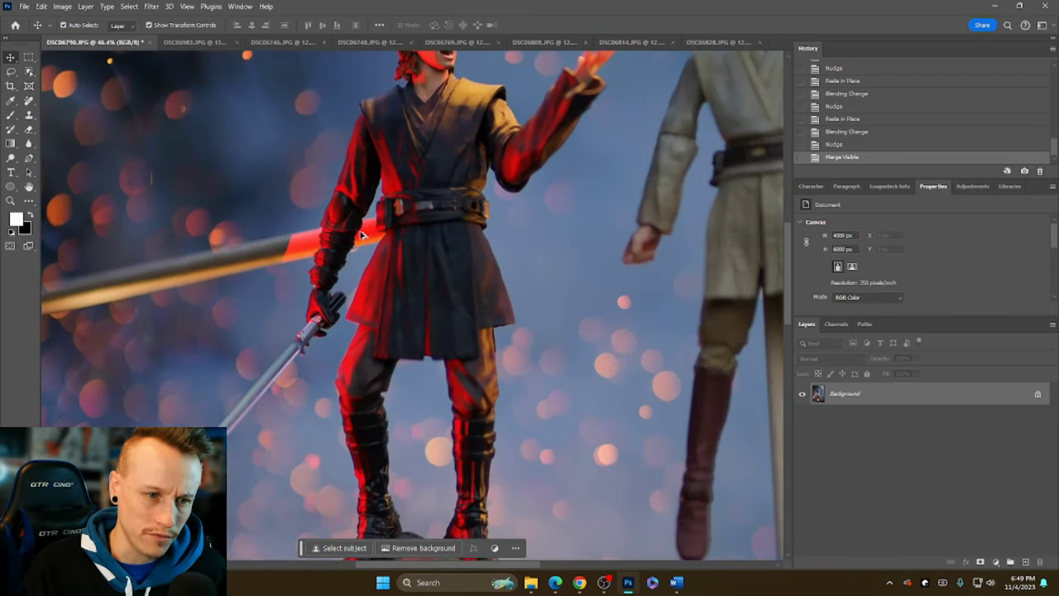
scroll(361, 236, "up", 5)
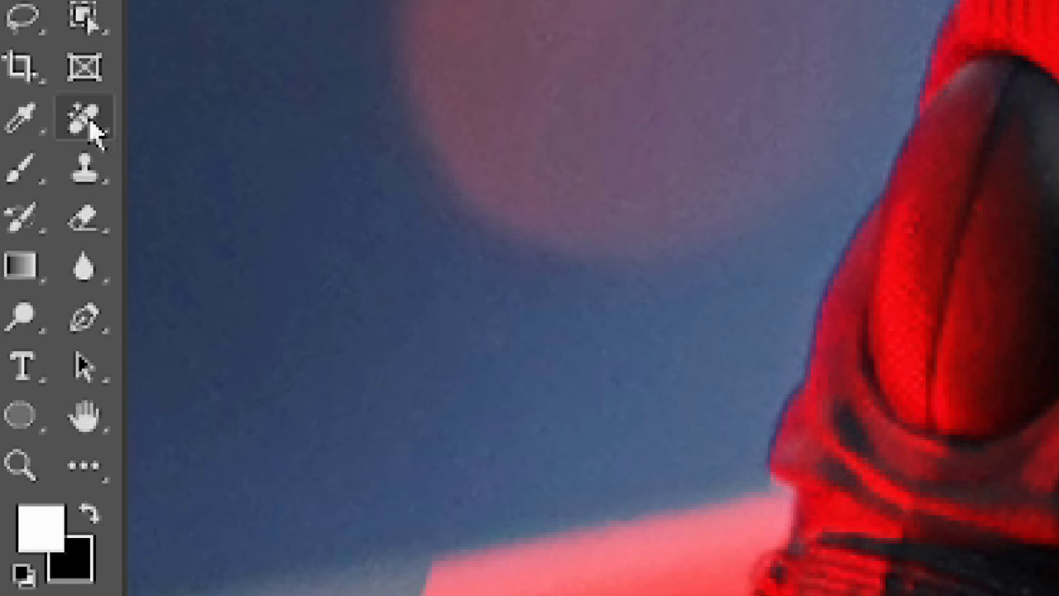
right_click(86, 121)
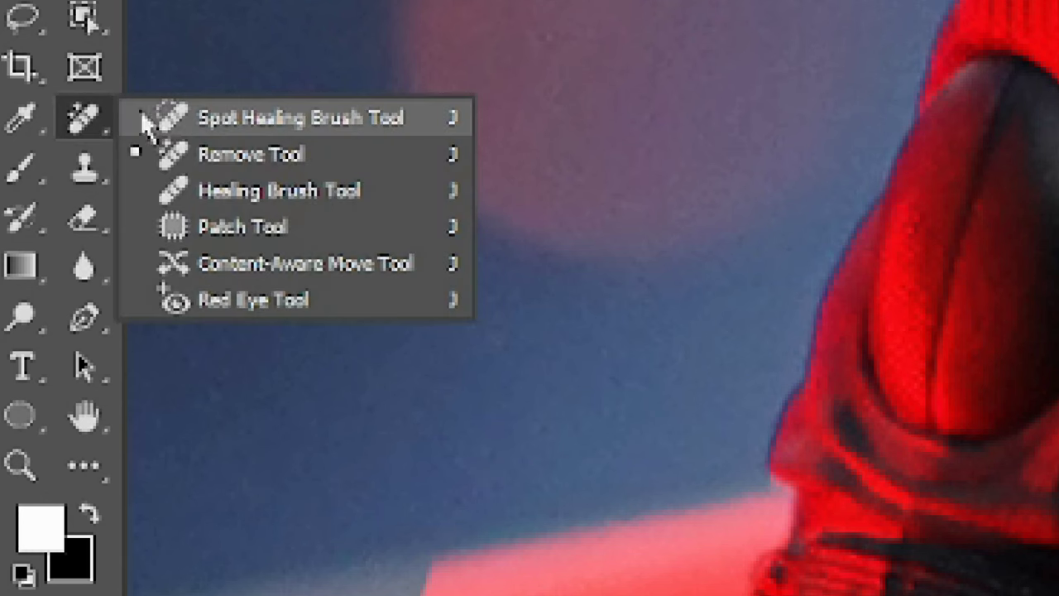
left_click(201, 165)
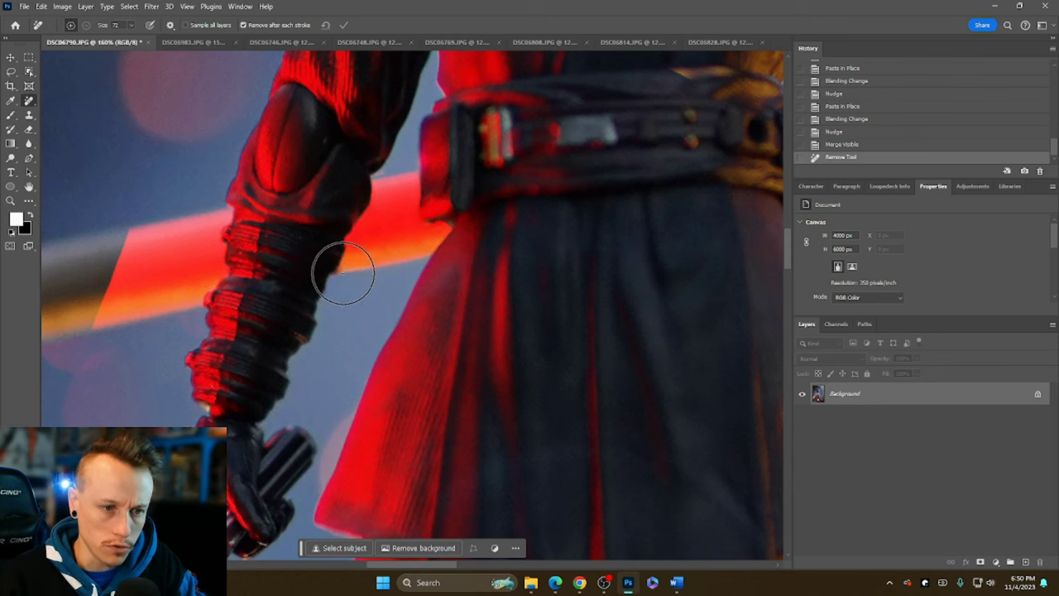
mouse_move(342, 273)
left_mouse_down()
mouse_move(397, 186)
mouse_move(423, 224)
left_mouse_up()
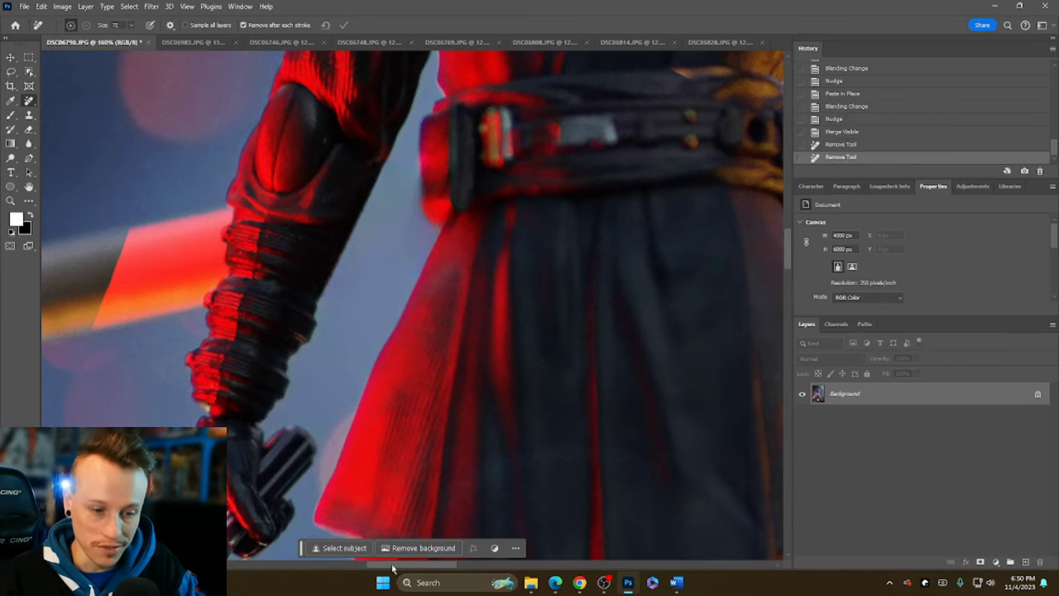
scroll(350, 563, "down", 6)
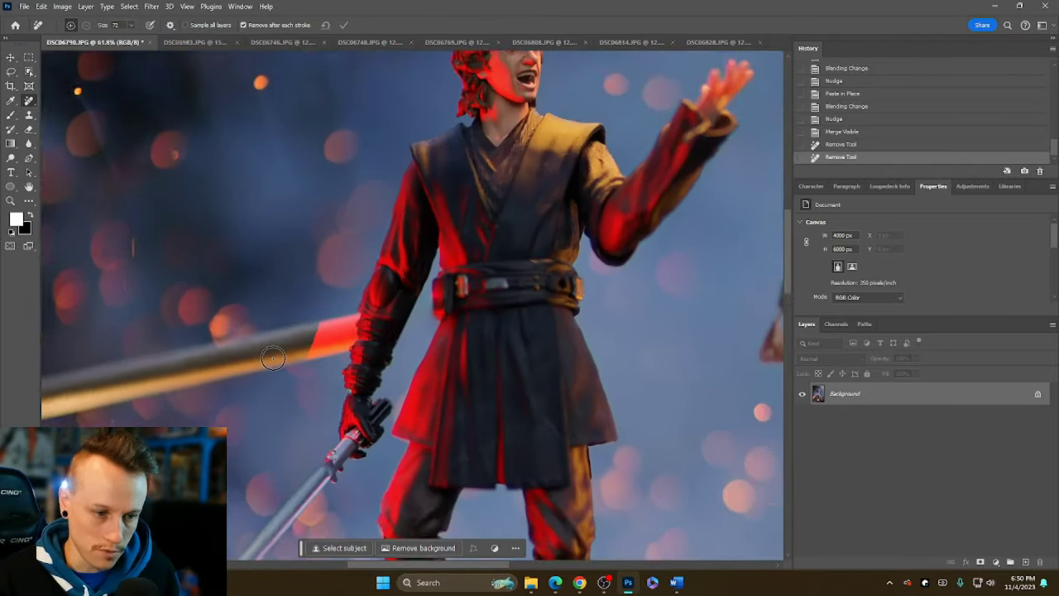
scroll(391, 569, "down", 4)
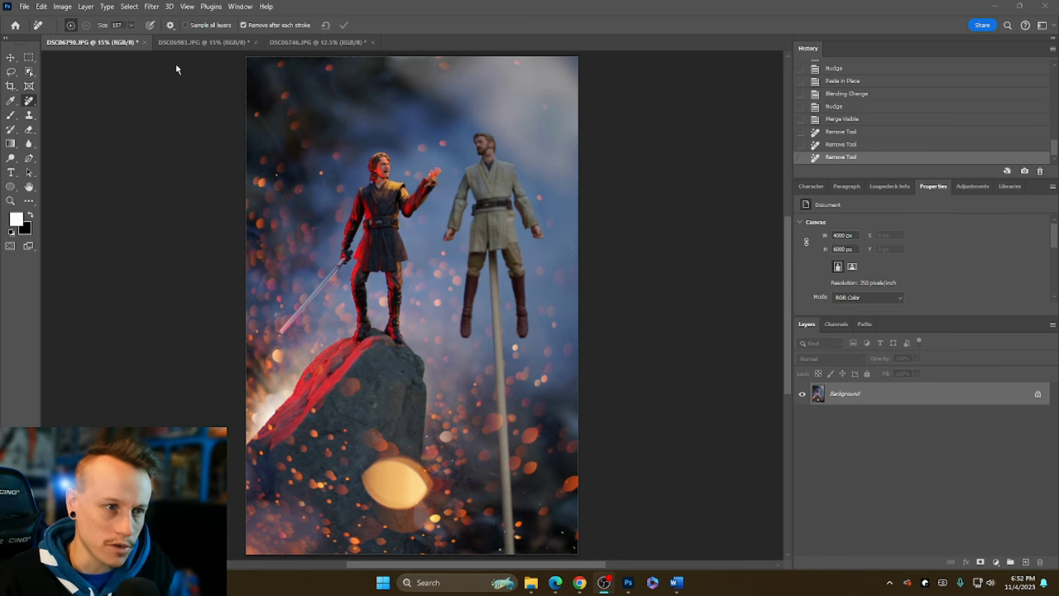
- Lasso the floating figure and its support rod in DSC06790.JPG and replace them using Generative Fill with an empty prompt
left_click(202, 42)
left_click(91, 41)
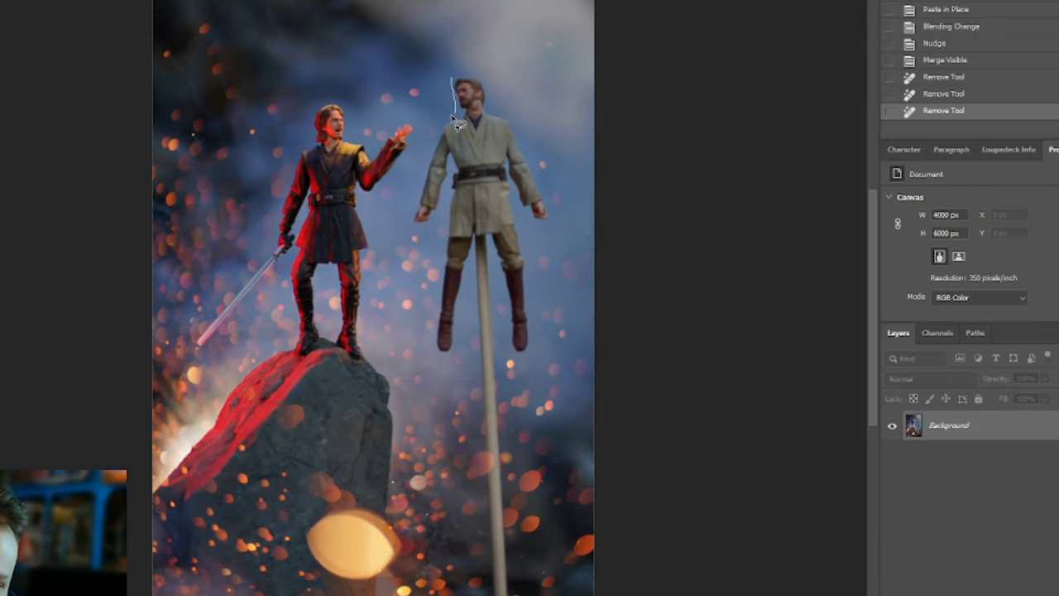
mouse_move(444, 220)
left_mouse_down()
mouse_move(447, 464)
mouse_move(524, 422)
mouse_move(550, 221)
mouse_move(464, 79)
left_mouse_up()
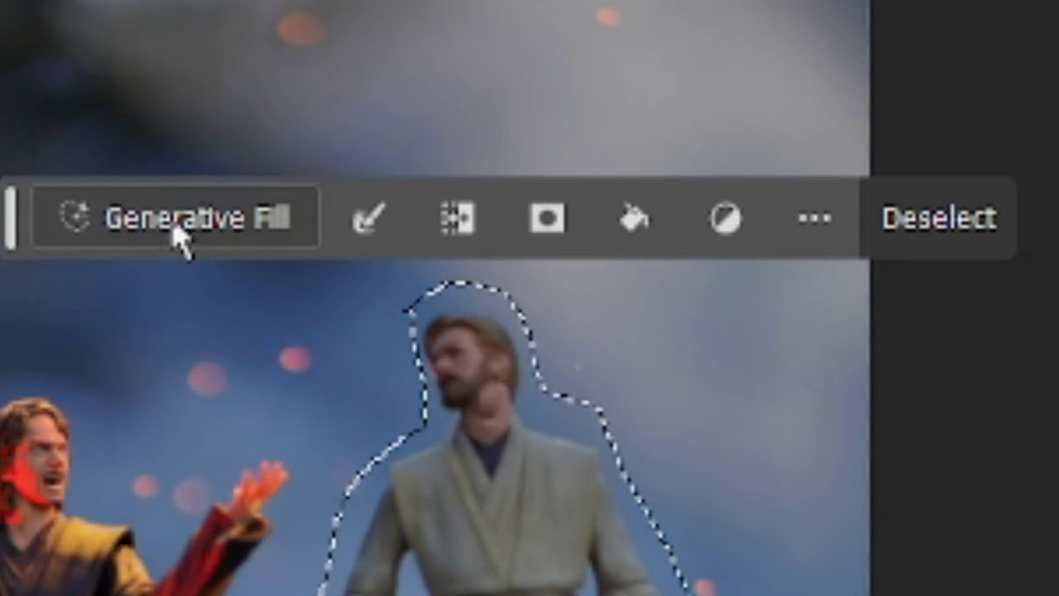
left_click(416, 113)
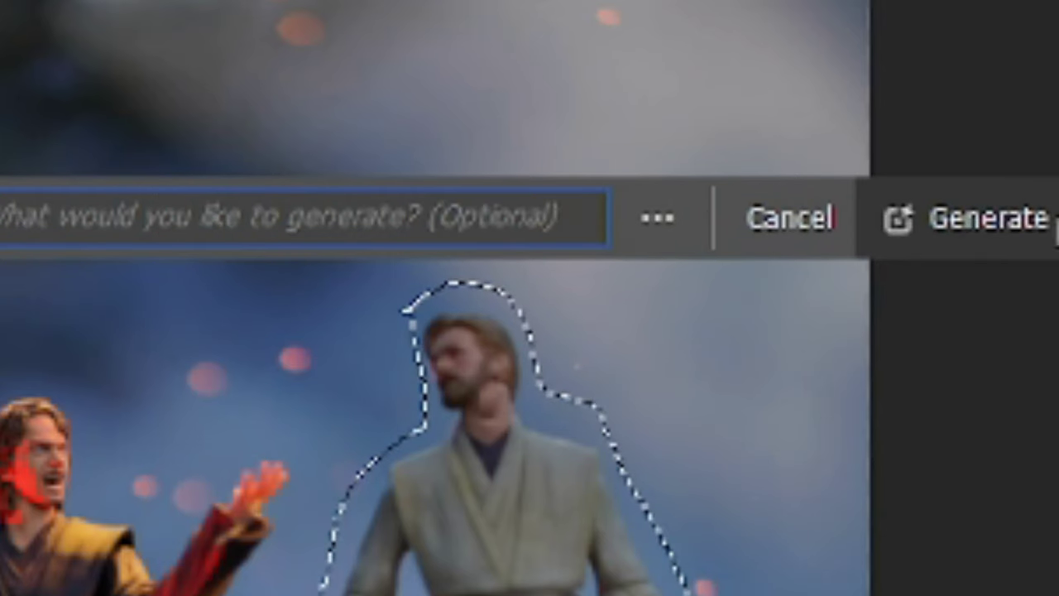
left_click(1041, 222)
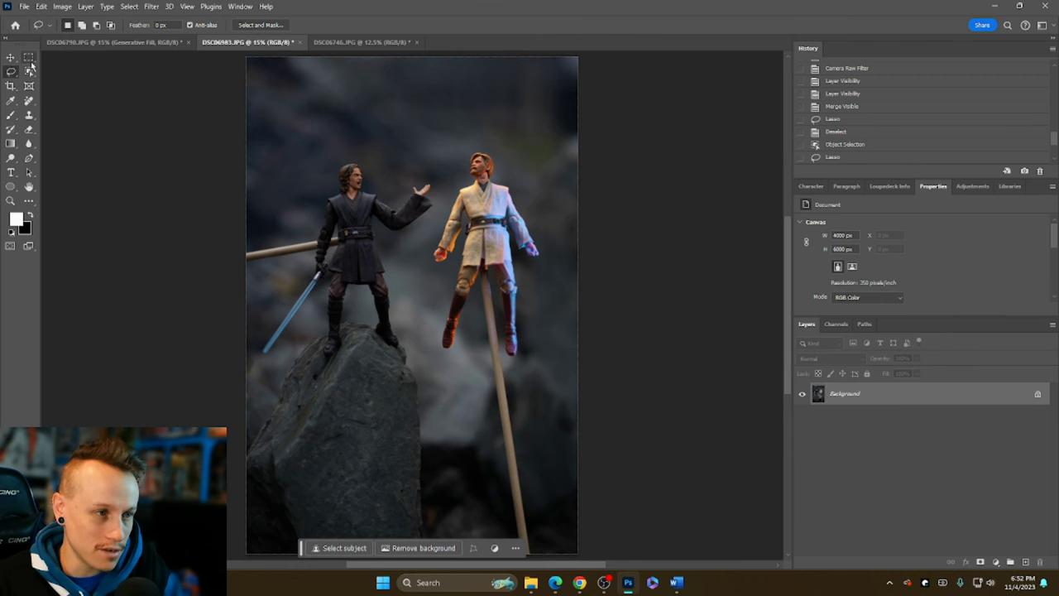
- Select the floating light-robed figure in DSC06983.JPG with the Object Selection Tool
left_click(29, 71)
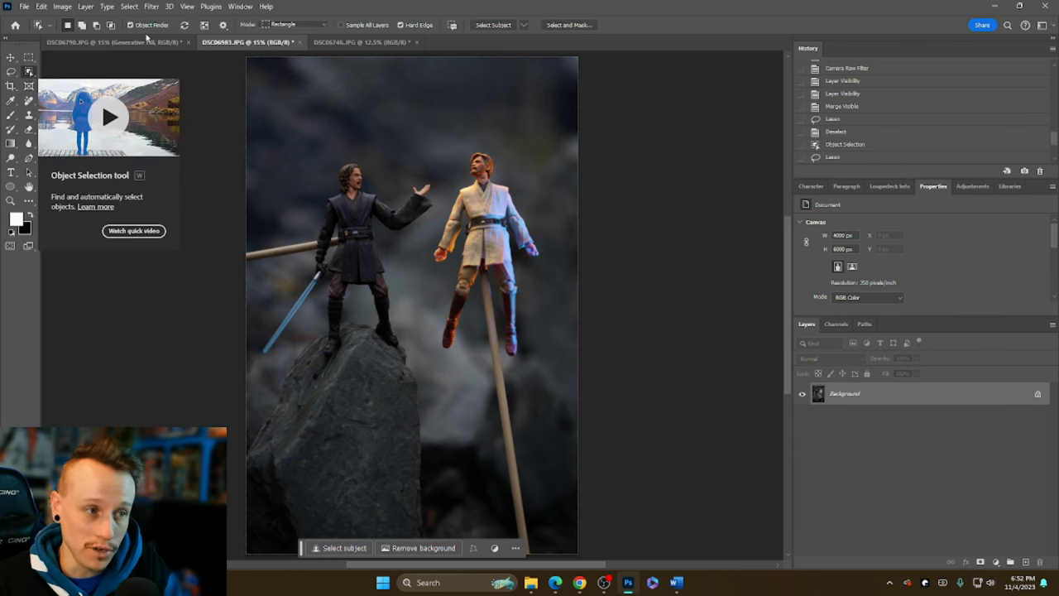
right_click(29, 72)
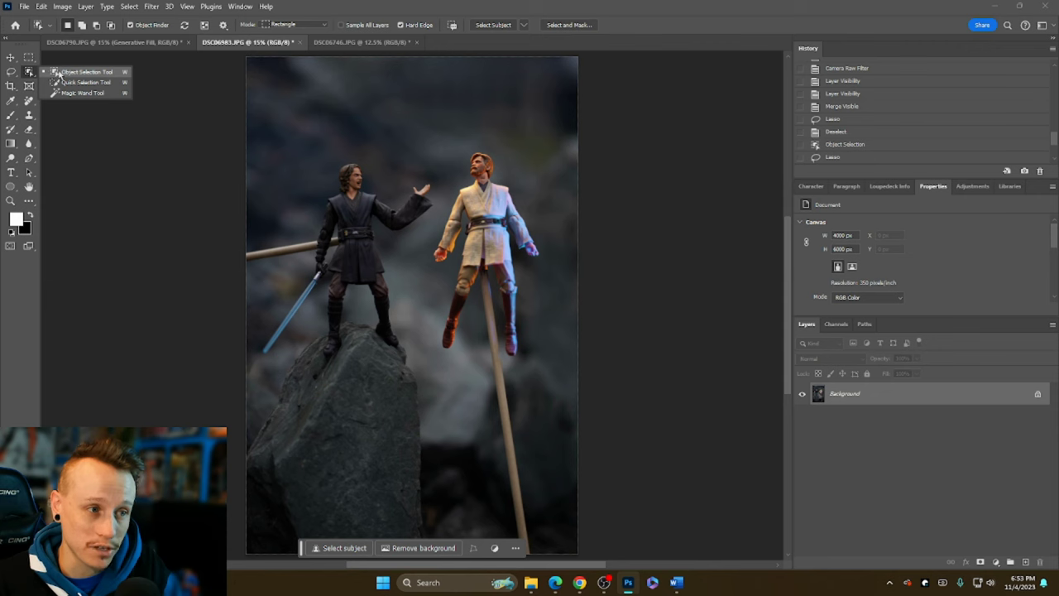
left_click(59, 72)
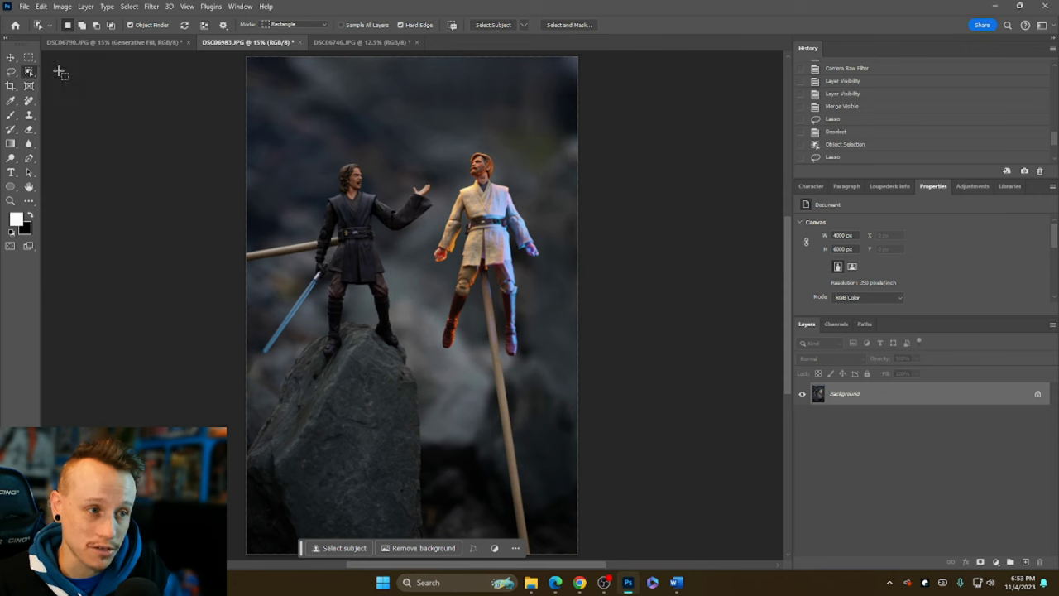
left_click(488, 223)
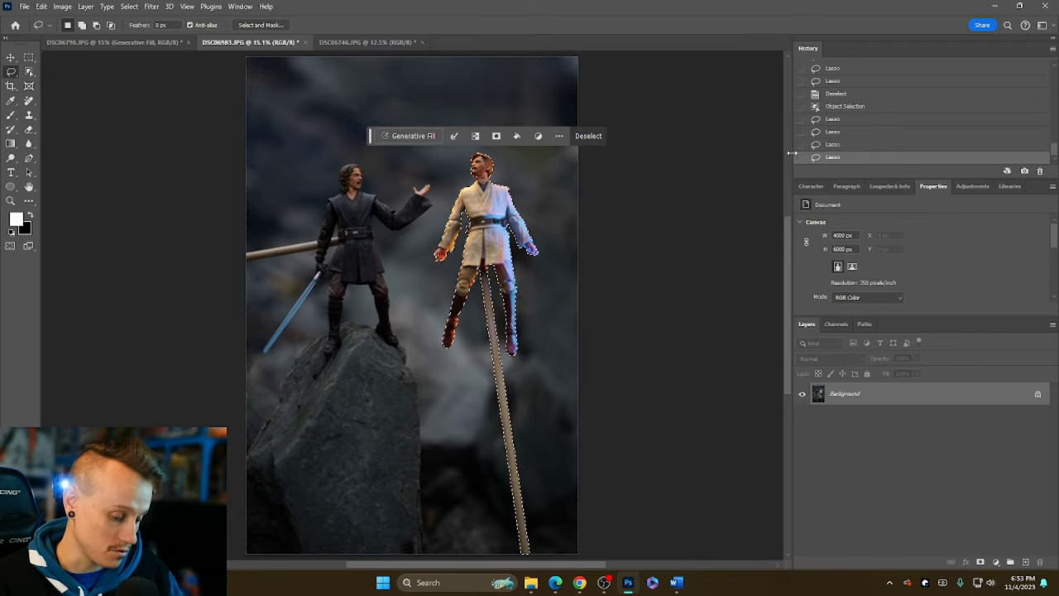
- Copy the selected figure into DSC06790.JPG and position it in the air facing the dark-robed figure's outstretched hand
key("ctrl+c")
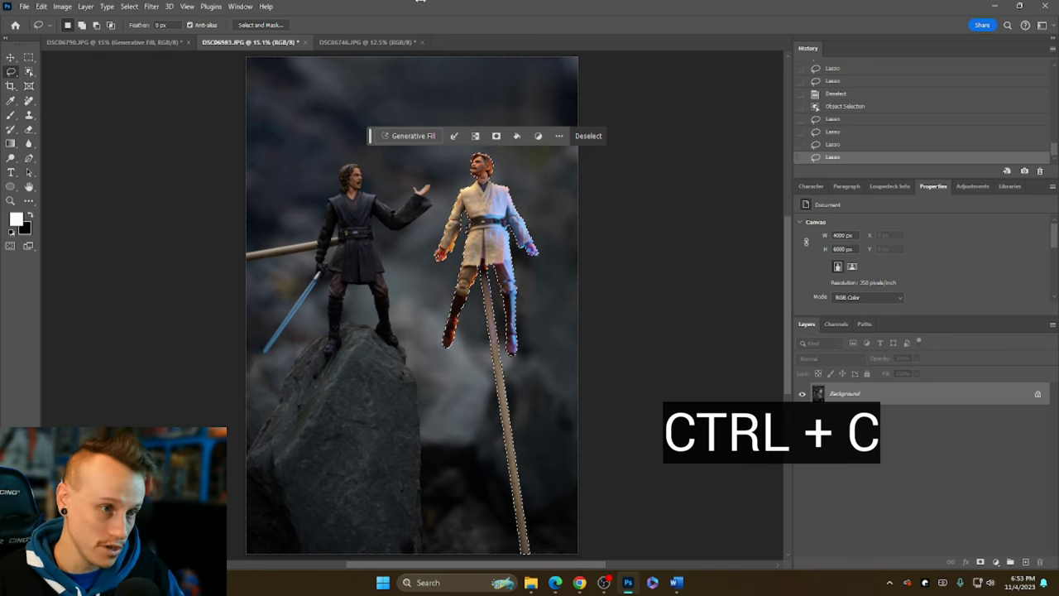
left_click(124, 41)
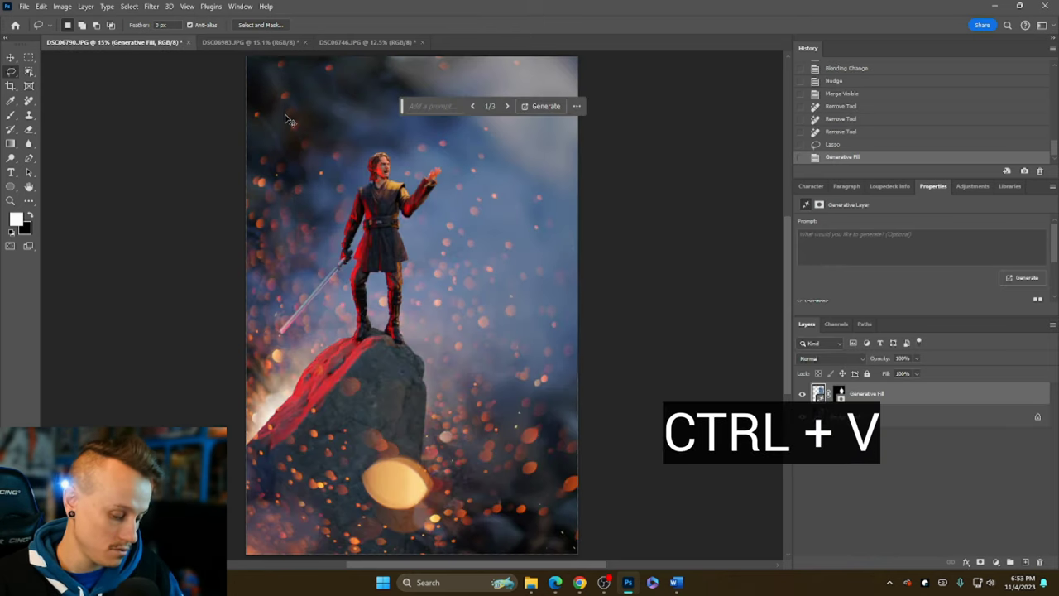
key("ctrl+v")
key("v")
mouse_move(418, 201)
left_mouse_down()
mouse_move(477, 250)
mouse_move(479, 224)
mouse_move(499, 204)
left_mouse_up()
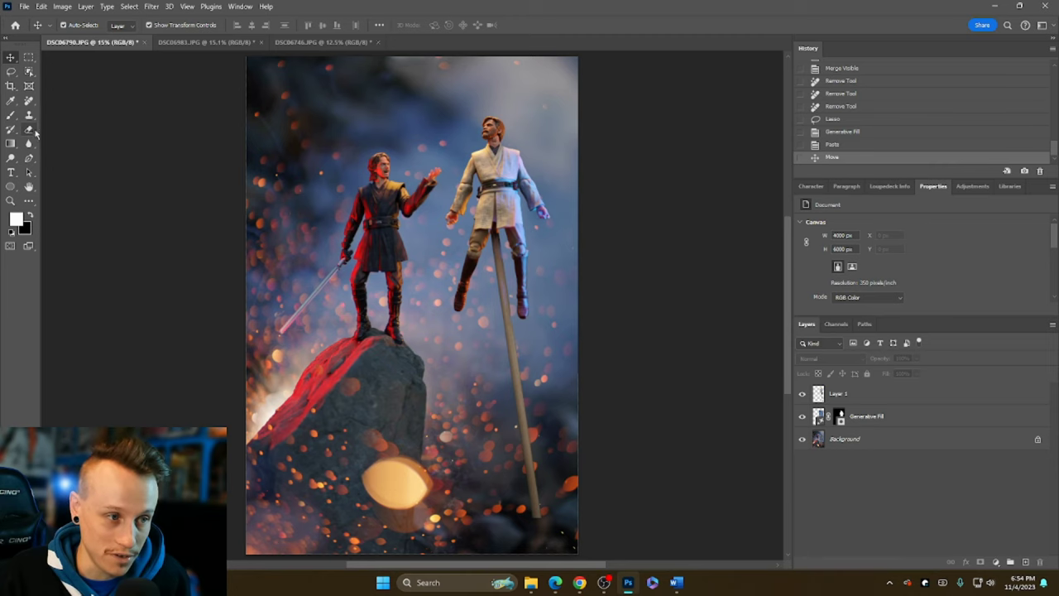
- Erase the support rod from the pasted light-robed figure, cleaning up the remnants between its legs and under the tunic
left_click(29, 130)
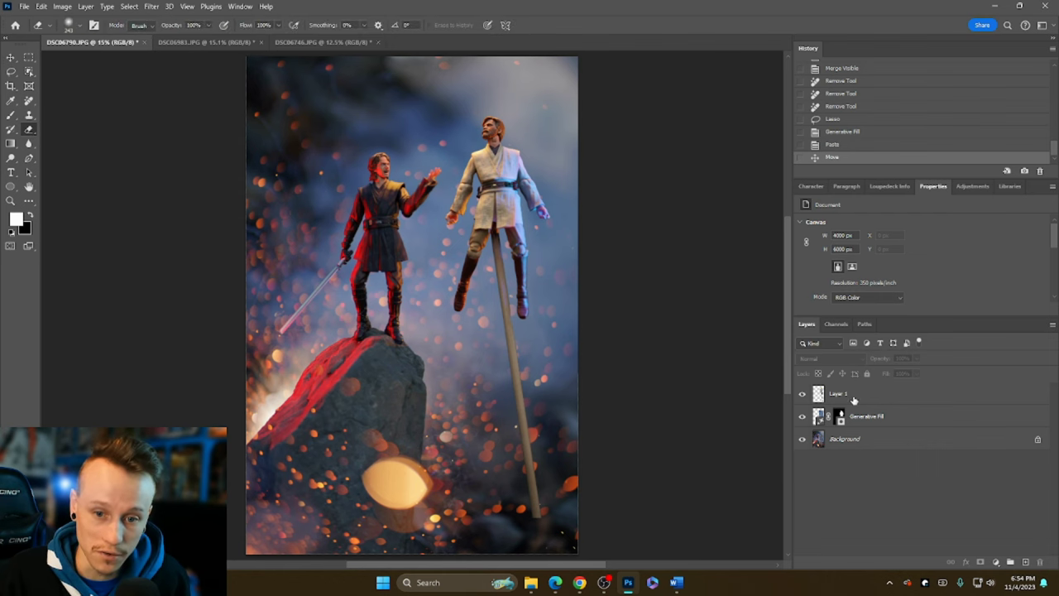
left_click_drag(544, 525, 504, 331)
scroll(504, 331, "up", 10)
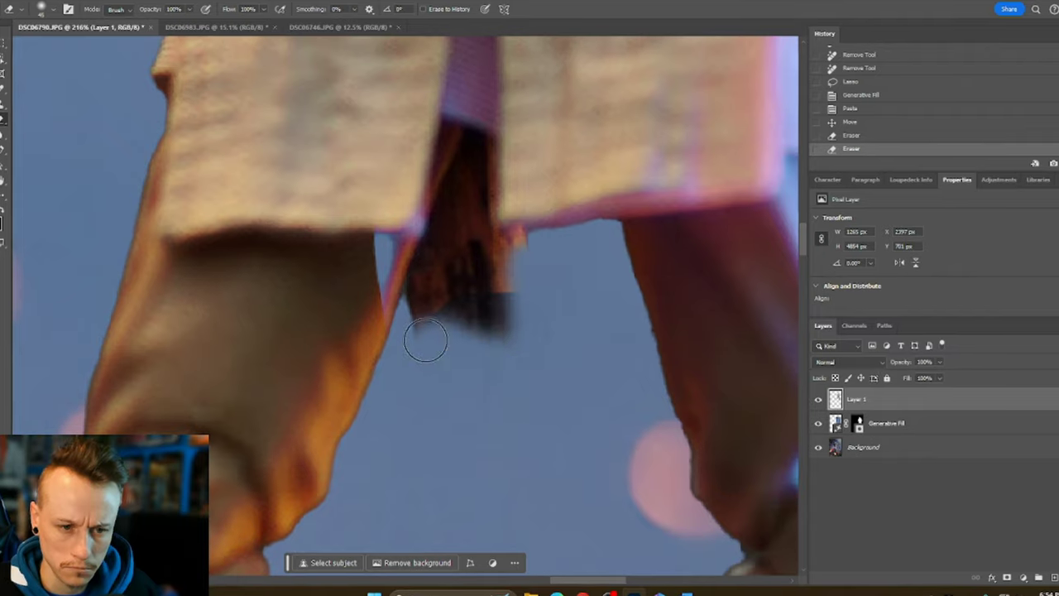
left_click_drag(426, 340, 426, 284)
mouse_move(439, 240)
left_mouse_down()
mouse_move(496, 323)
mouse_move(472, 177)
left_mouse_up()
key("ctrl+0")
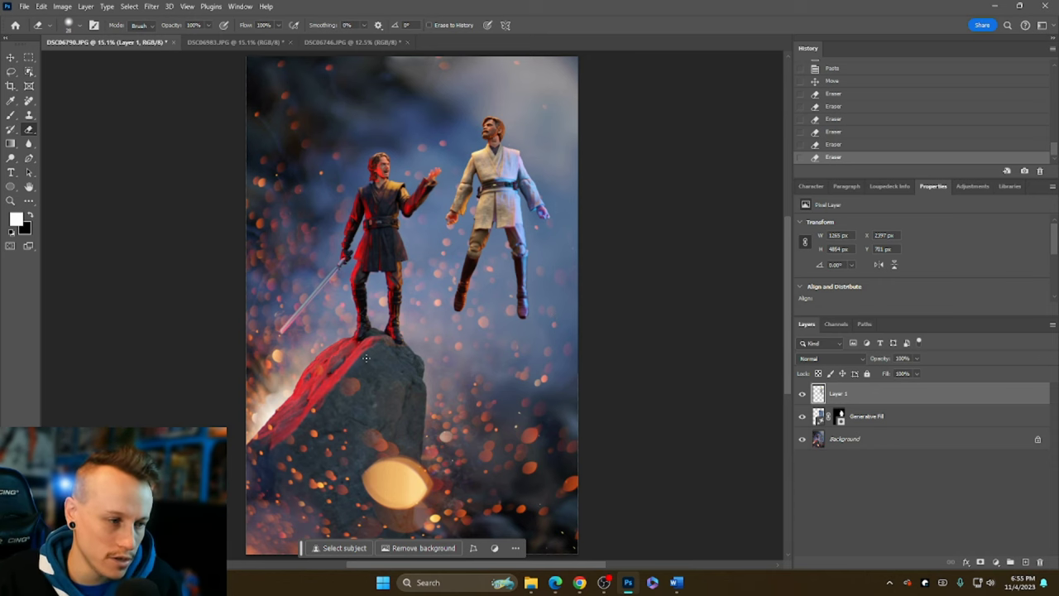
- Copy the loose lightsaber from DSC06877.JPG using Object Selection, paste it in place into DSC06790.JPG, and erase its blade below the hilt
scroll(530, 290, "up", 6)
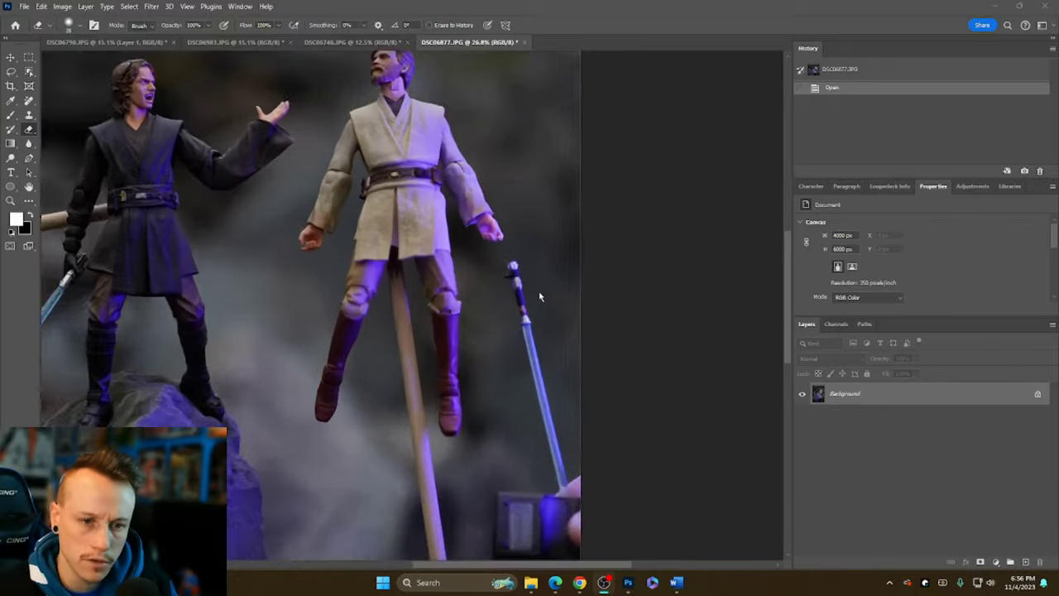
left_click(28, 73)
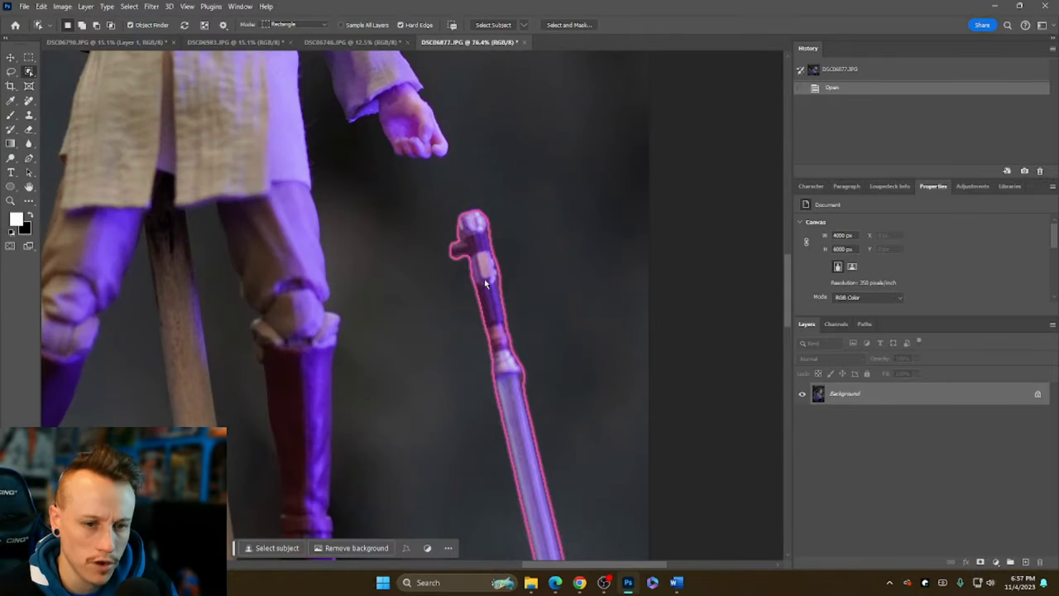
left_click(486, 280)
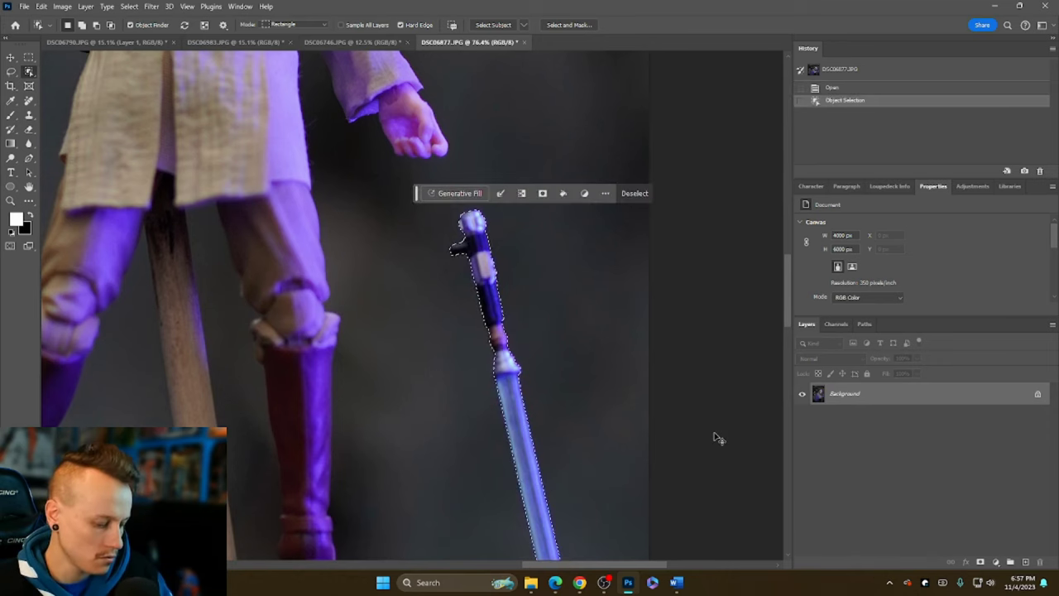
key("ctrl+c")
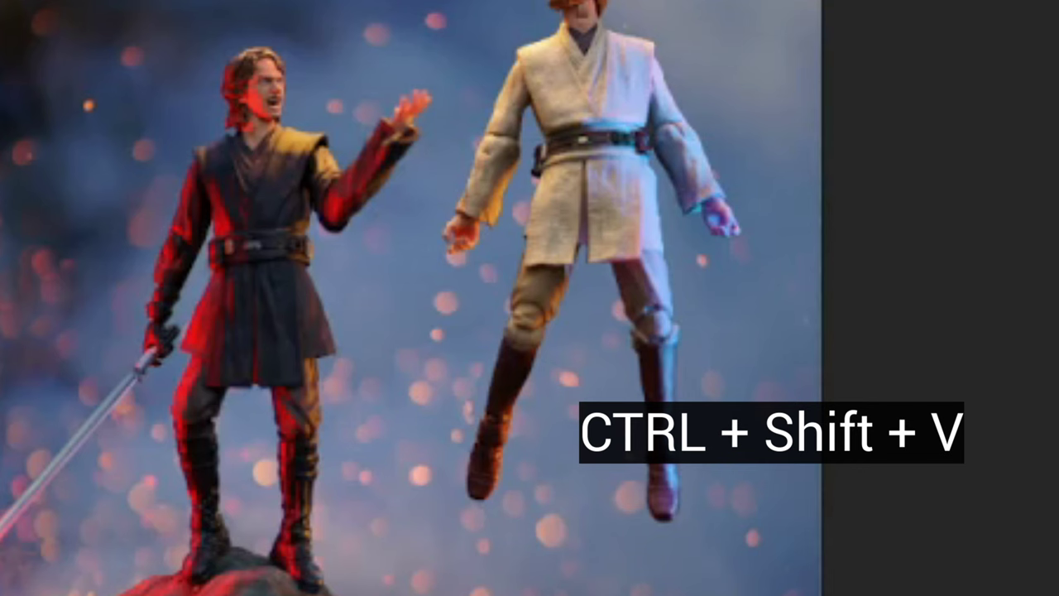
key("ctrl+shift+v")
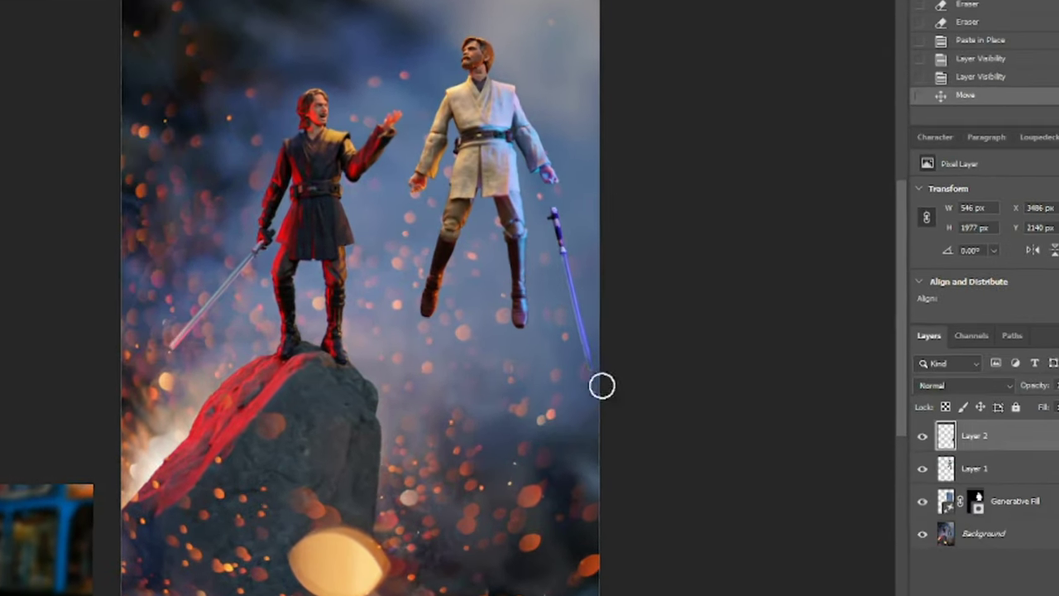
left_click_drag(796, 319, 802, 440)
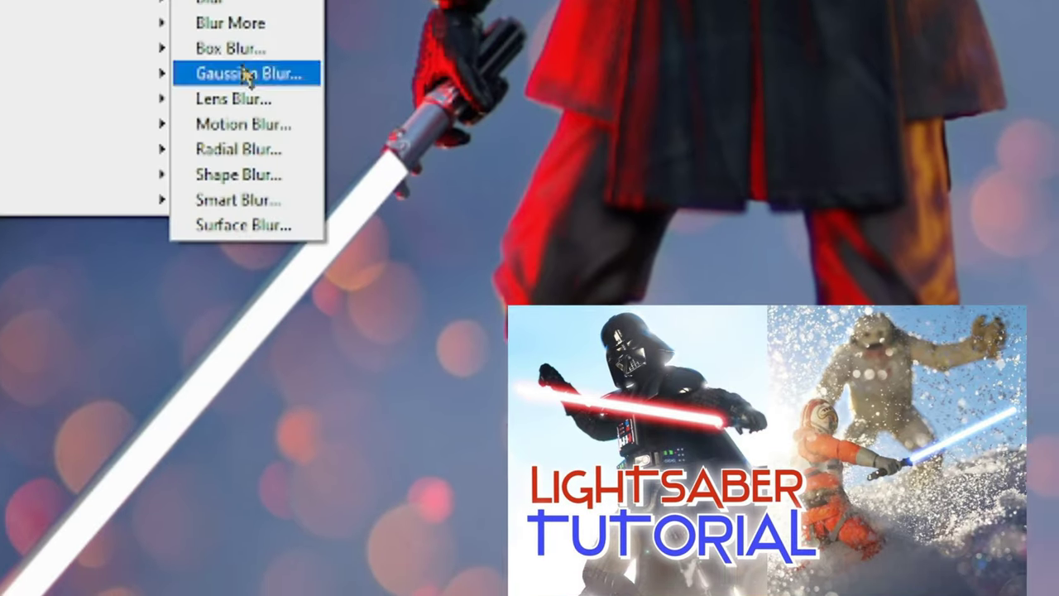
- Apply a Gaussian Blur to the white blade drawn over the dark-robed figure's lightsaber
left_click(246, 78)
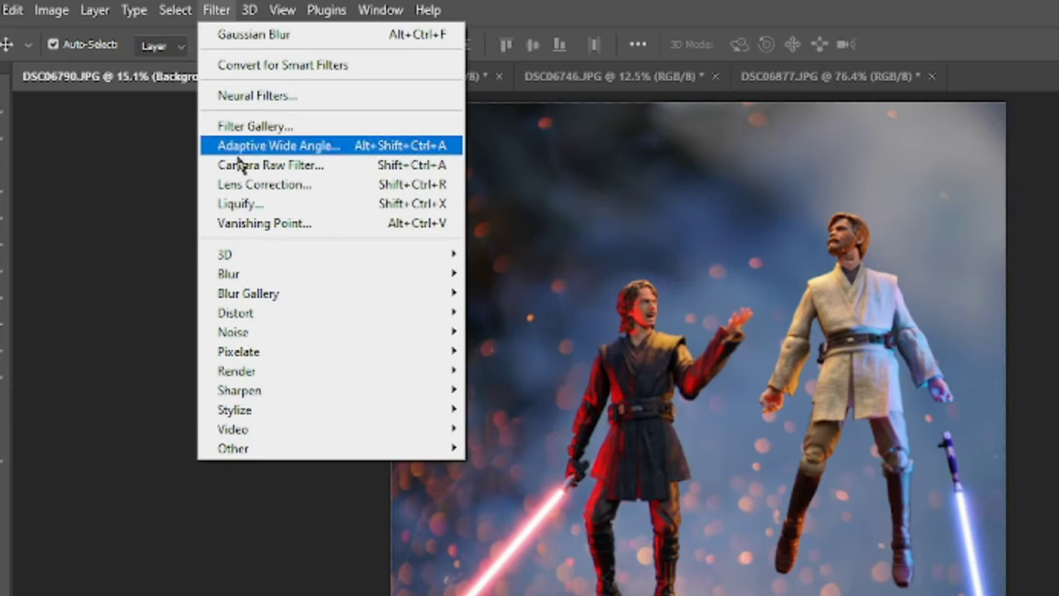
- Apply the Camera Raw Filter to the Background layer with Highlights +62, Shadows -36 and Whites -100
left_click(242, 165)
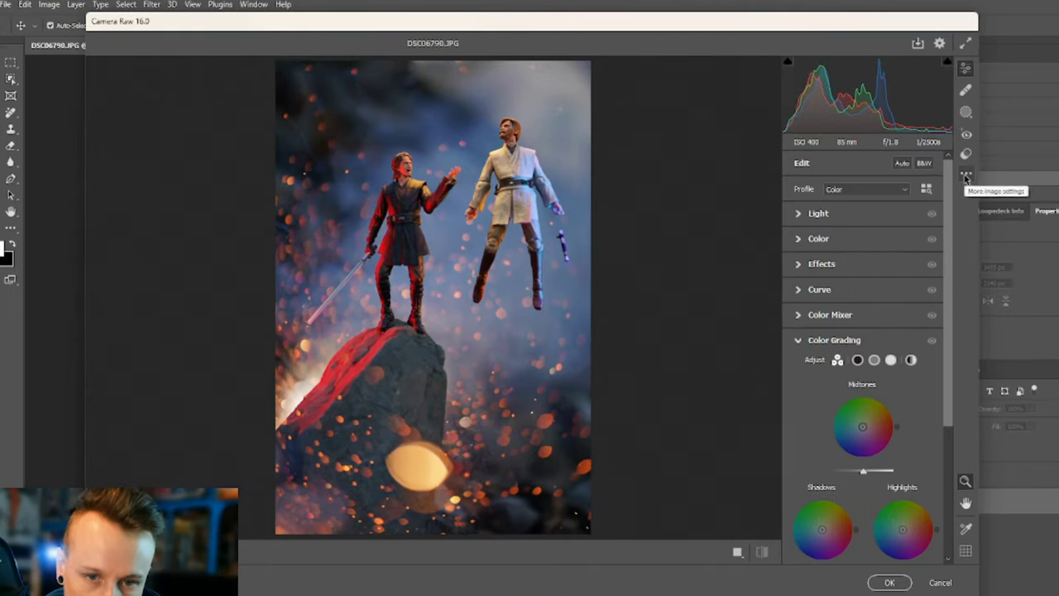
left_click(817, 213)
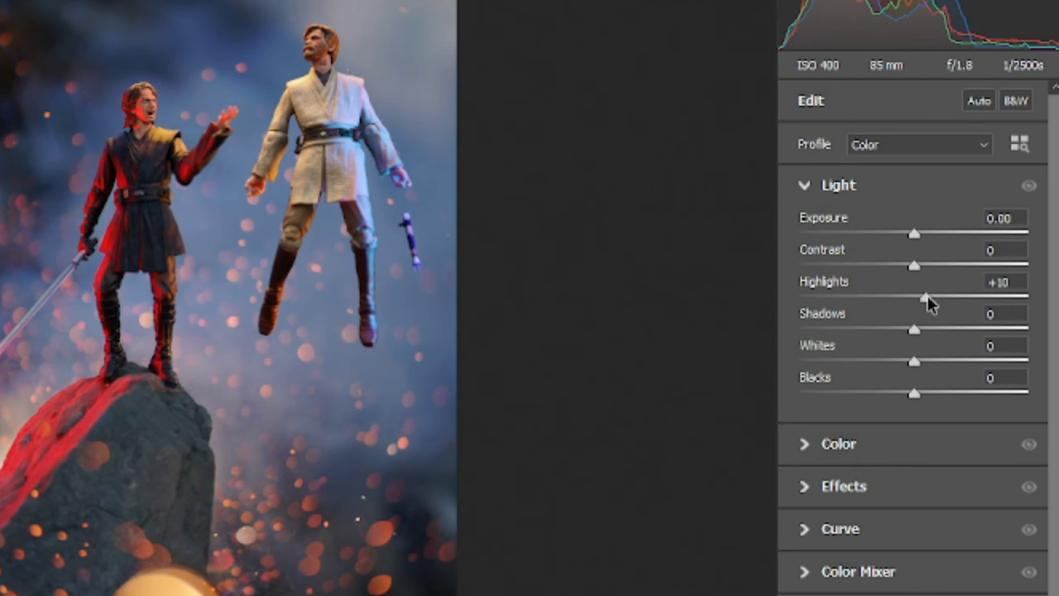
left_click_drag(927, 298, 355, 432)
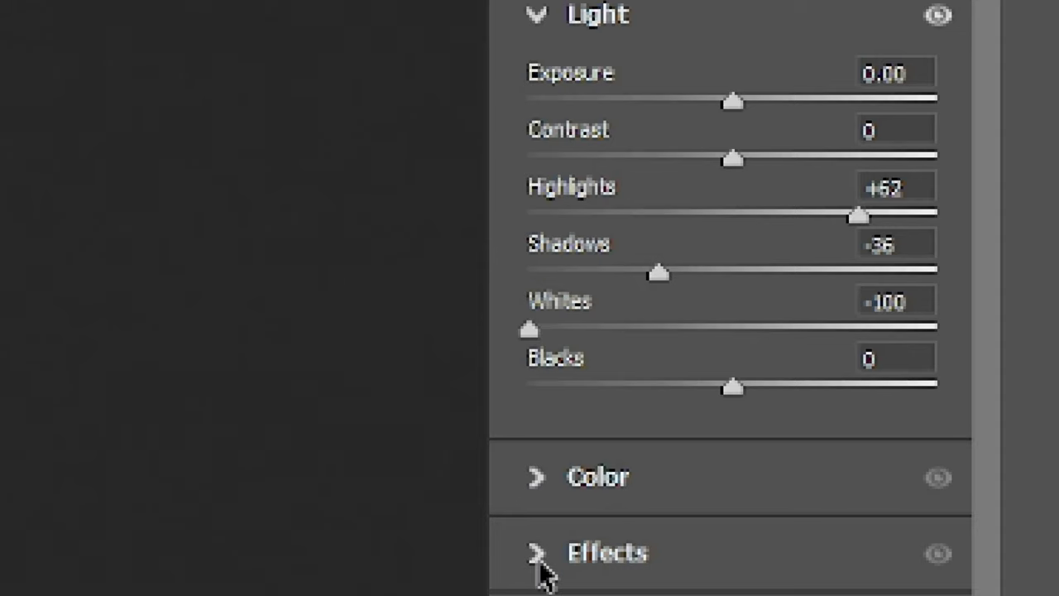
left_click(857, 578)
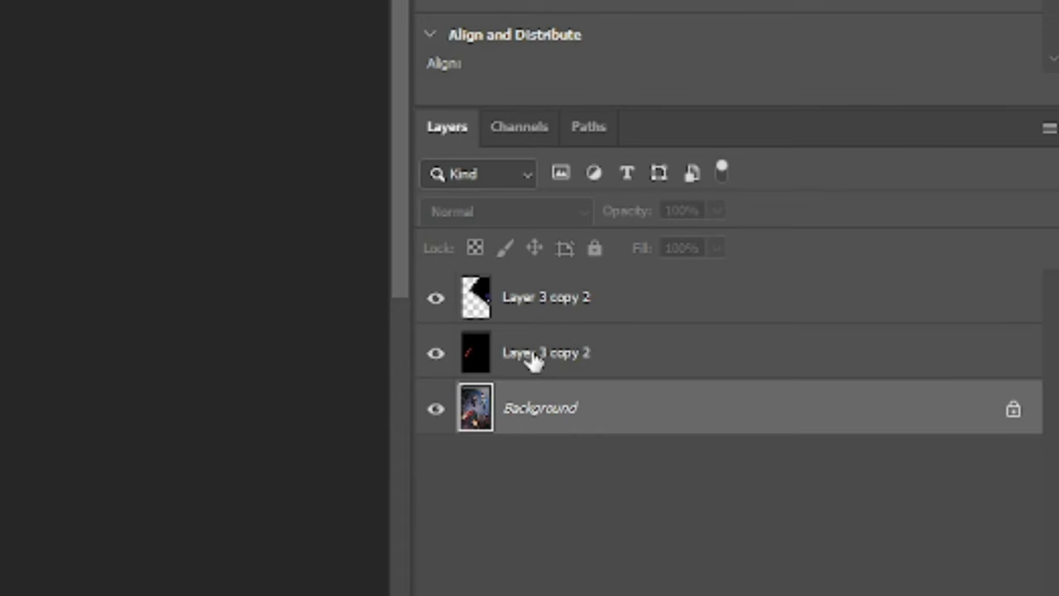
- Render a 105mm Prime lens flare at 40% brightness on the red blade's layer, centred where the blade meets the hilt
left_click(534, 360)
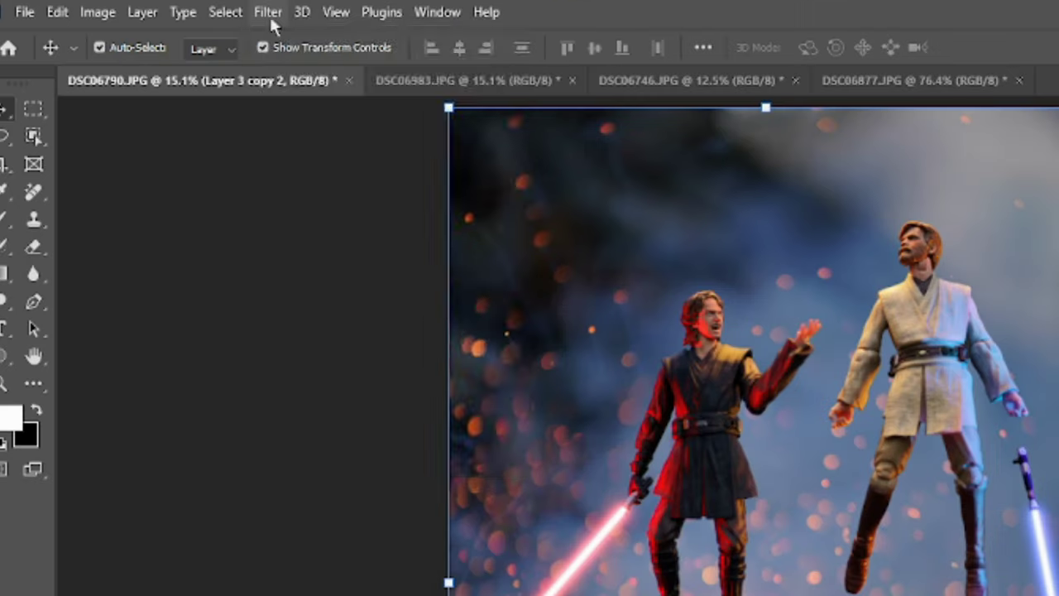
left_click(267, 12)
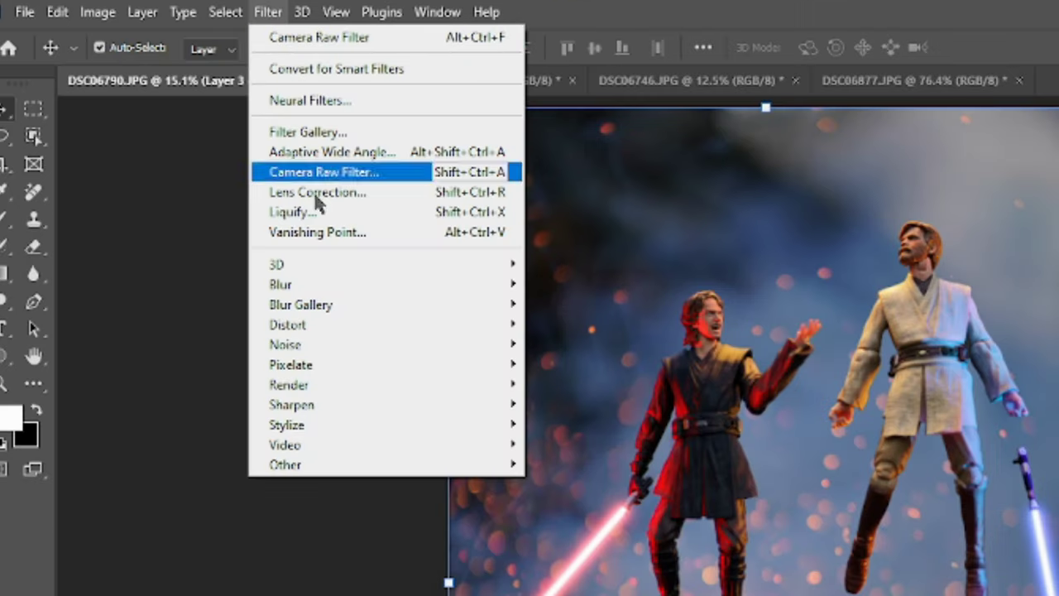
mouse_move(313, 385)
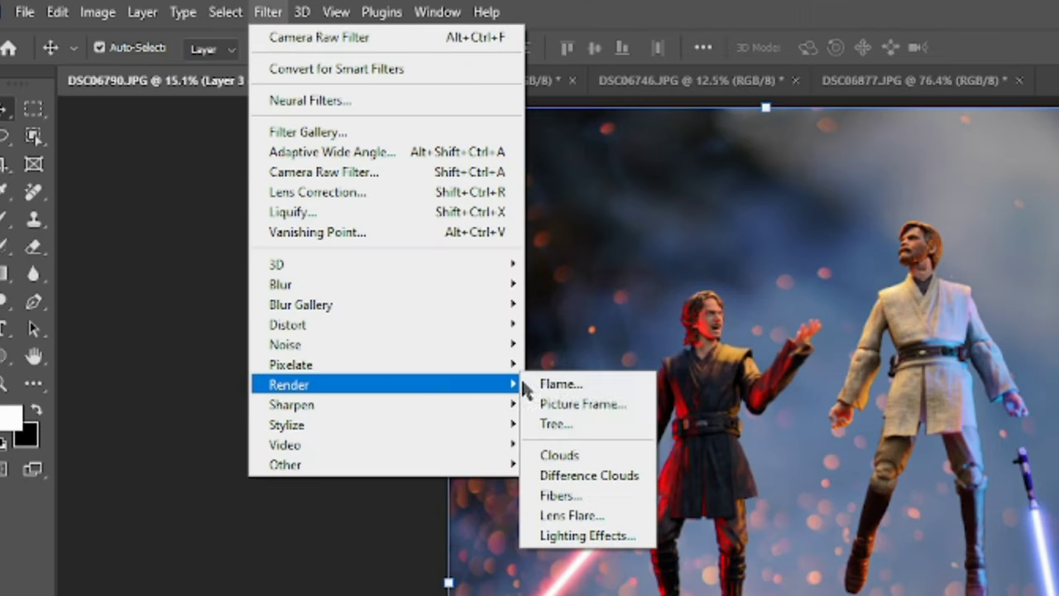
left_click(613, 516)
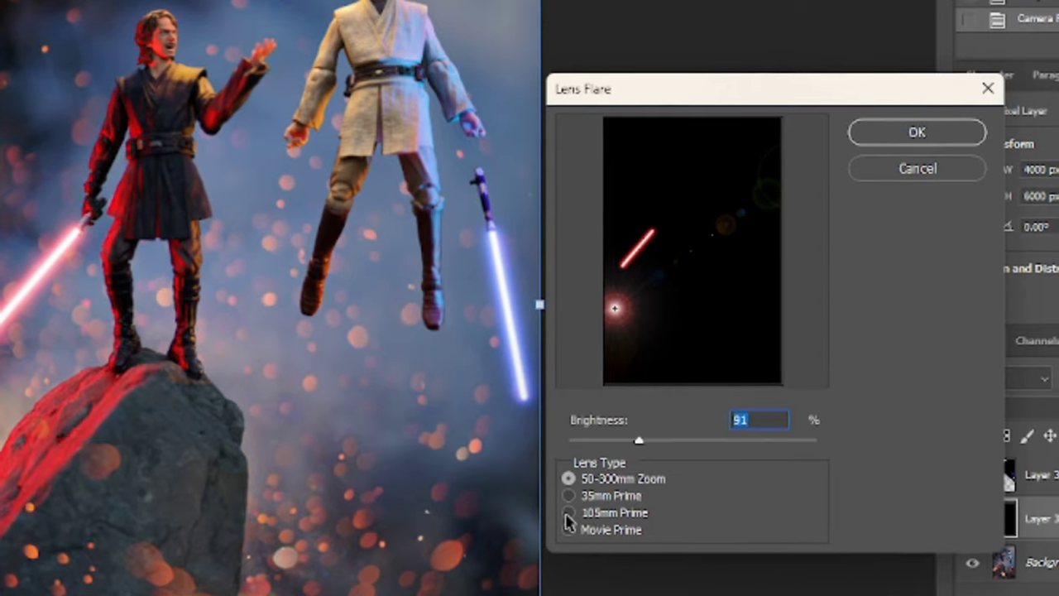
left_click(561, 513)
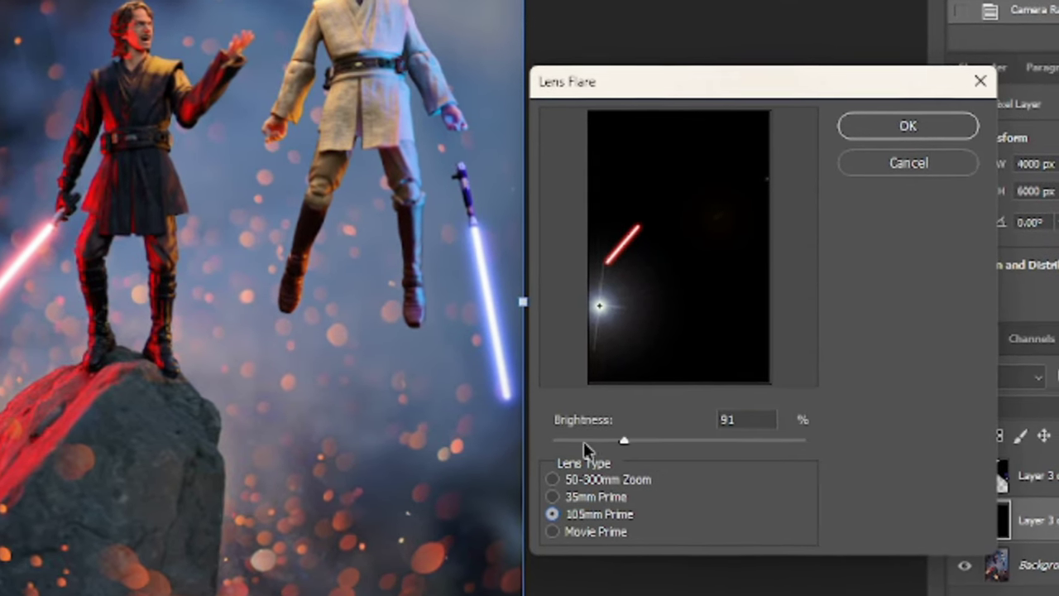
left_click(587, 441)
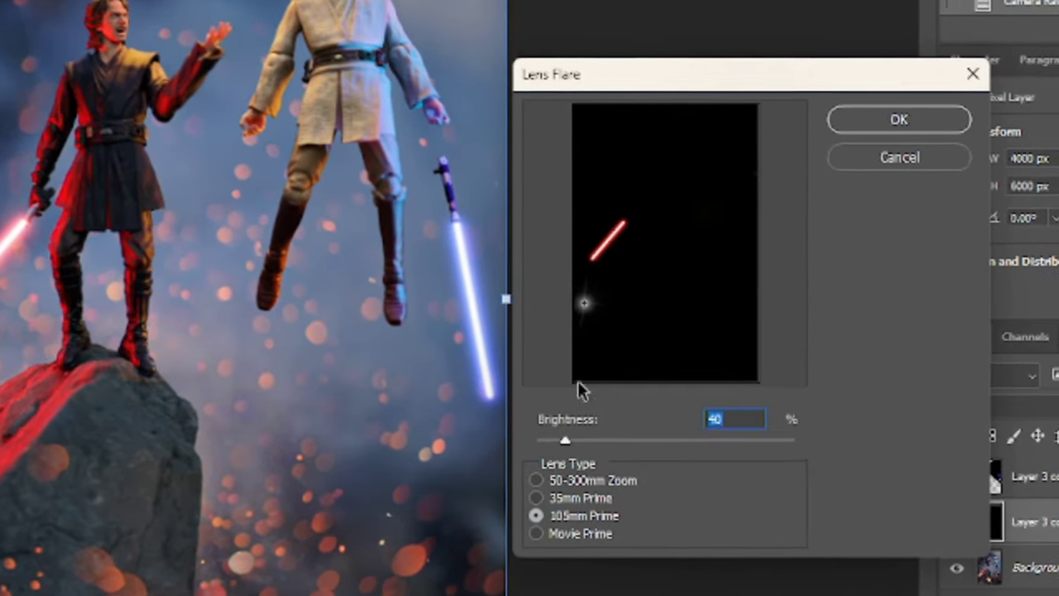
left_click(631, 226)
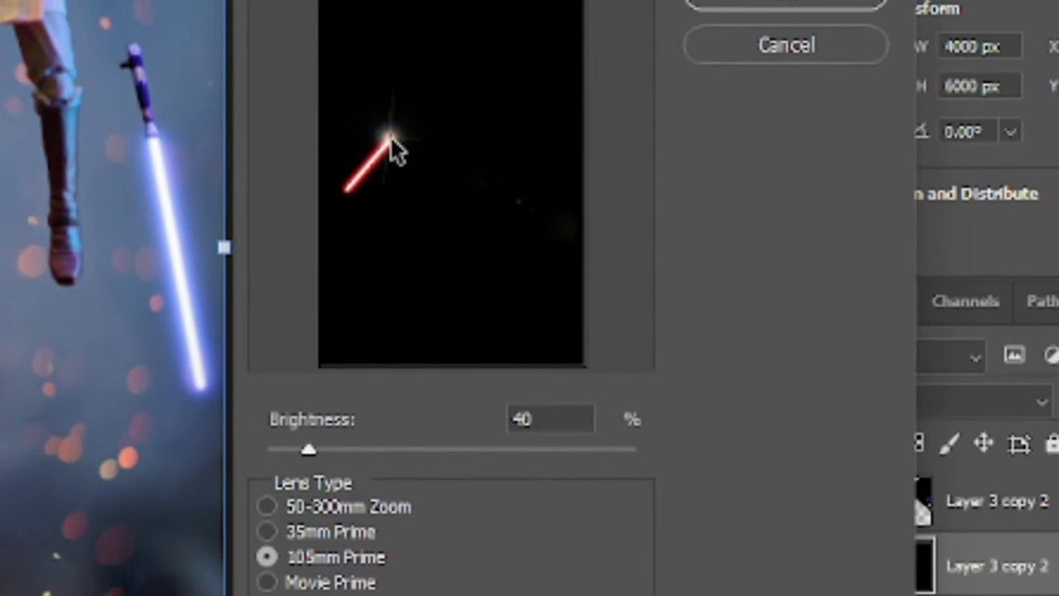
left_click(781, 5)
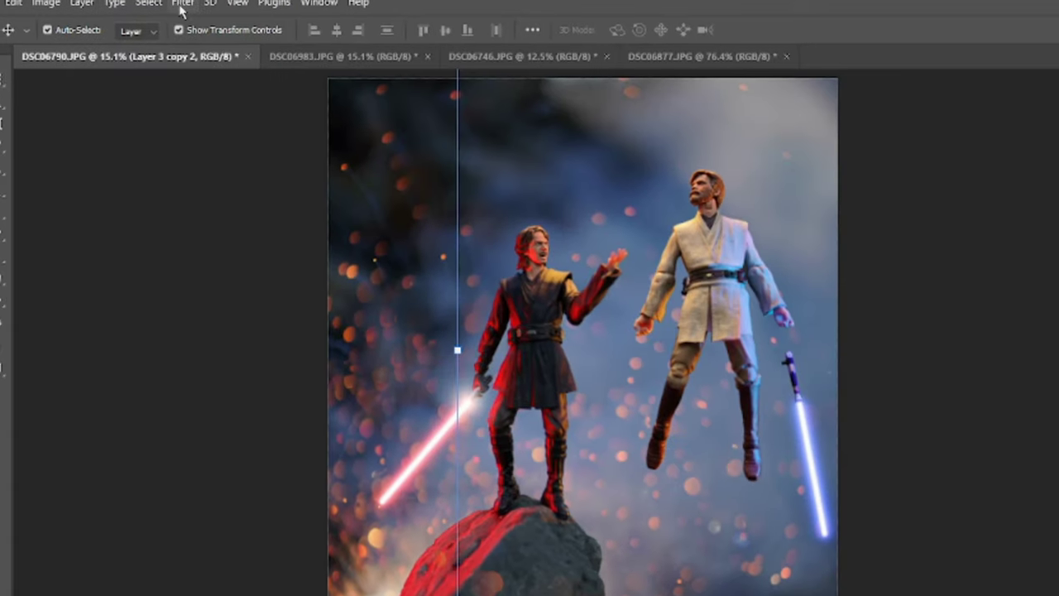
- Render a 105mm Prime lens flare at 40% brightness on the blue blade's layer, centred at the hilt end
left_click(182, 8)
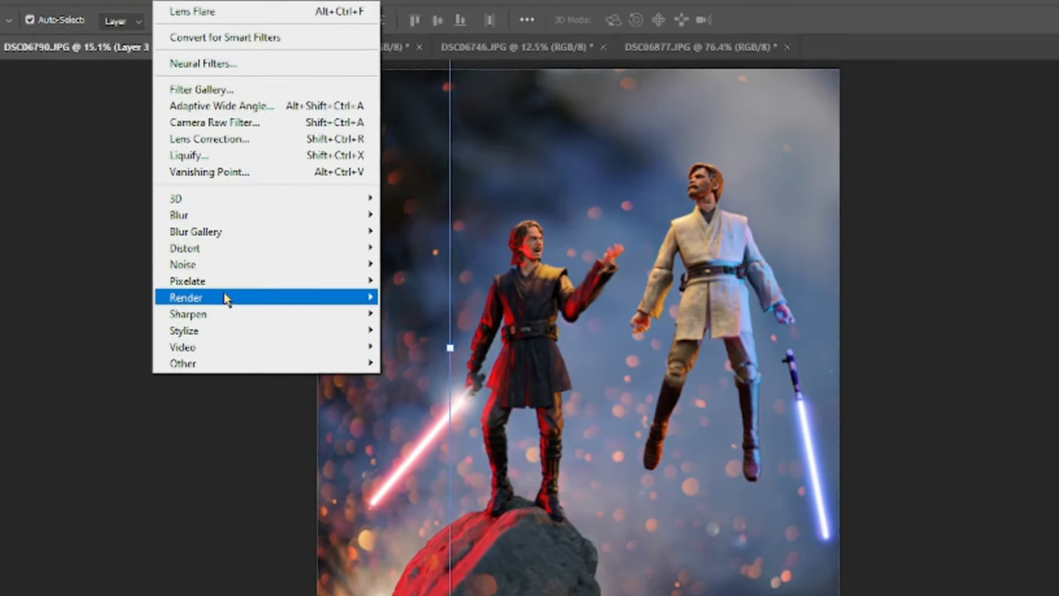
mouse_move(226, 296)
left_click(456, 407)
left_click(950, 436)
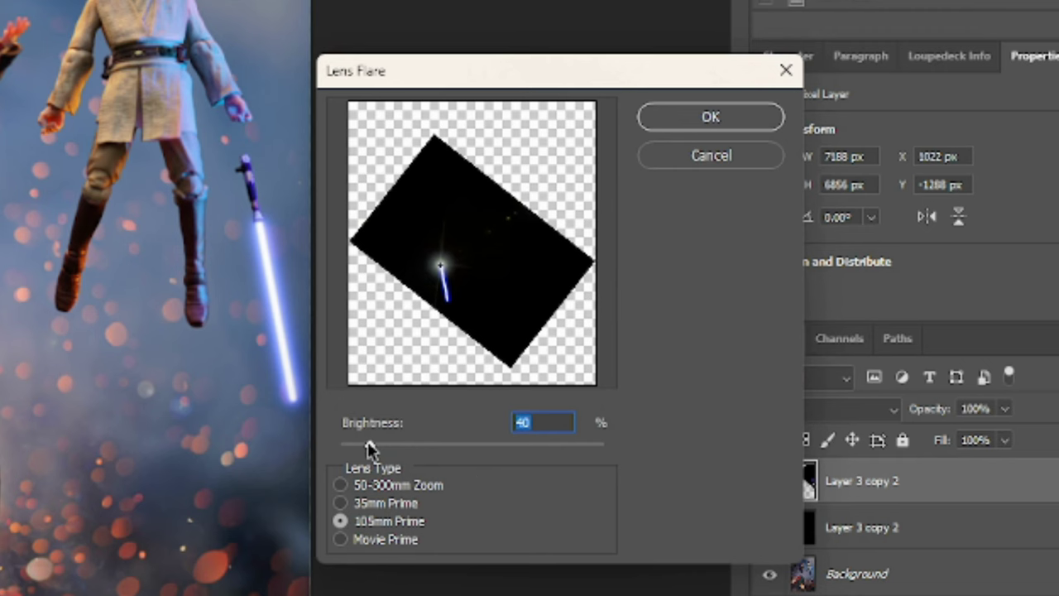
key("Return")
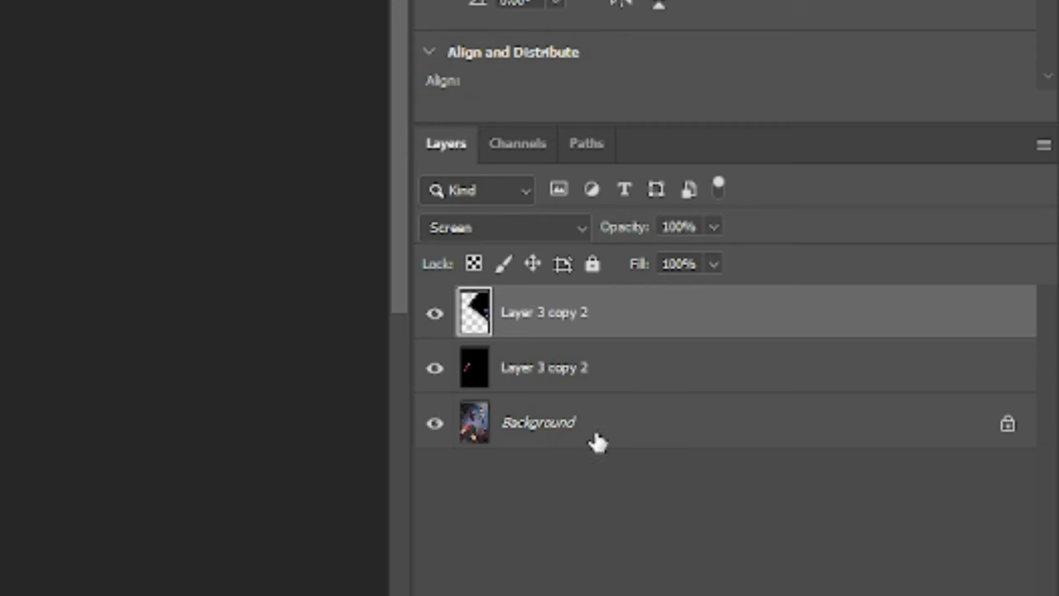
- Duplicate the Background layer and place a 50-300mm Zoom lens flare at 99% brightness on the bright glow beside the red-lit rock
left_click(579, 445)
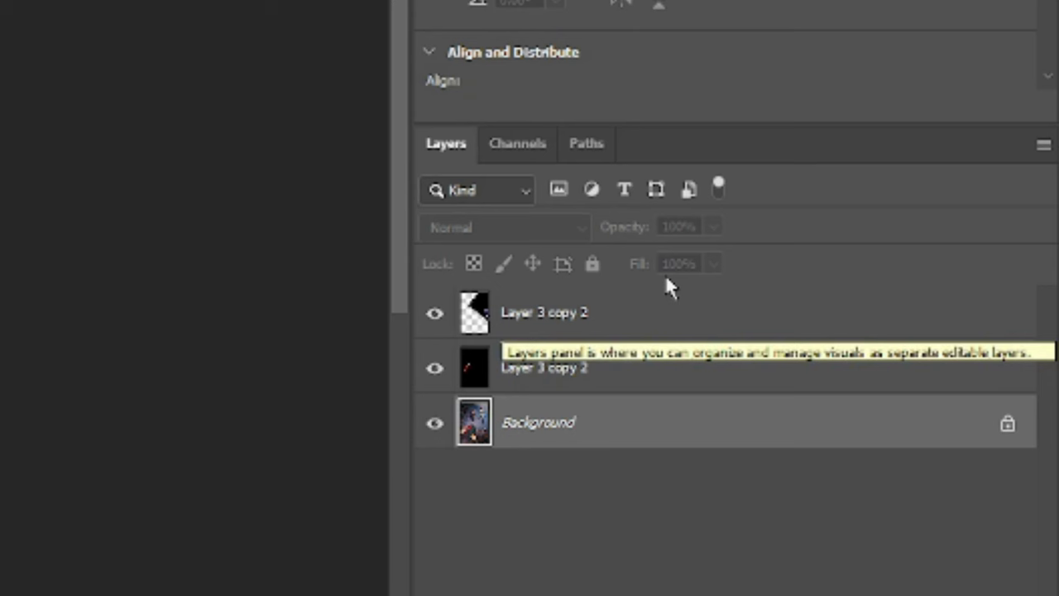
key("ctrl+j")
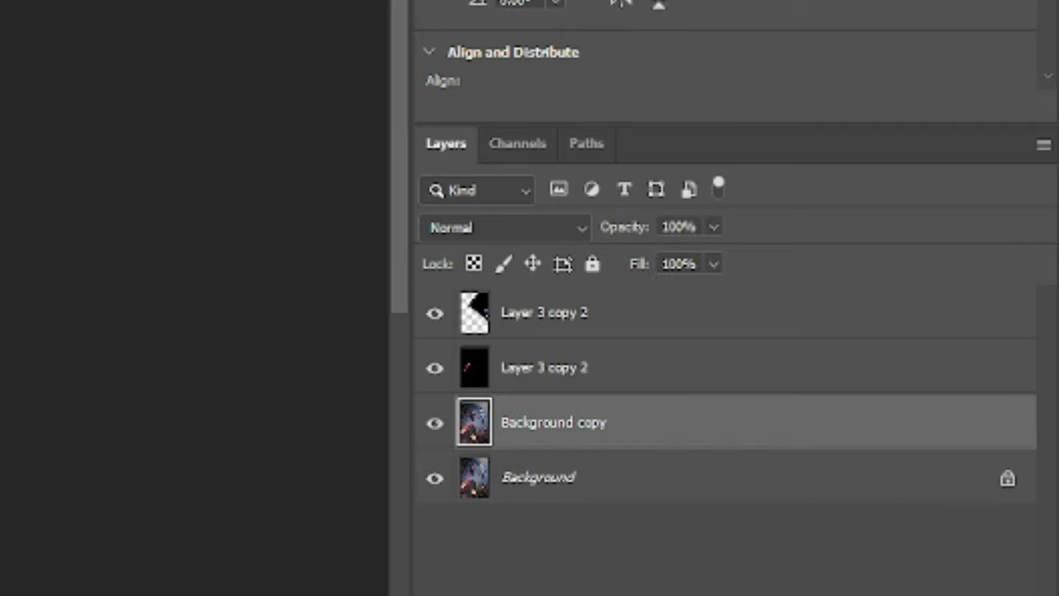
left_click(317, 19)
mouse_move(634, 303)
left_click(906, 282)
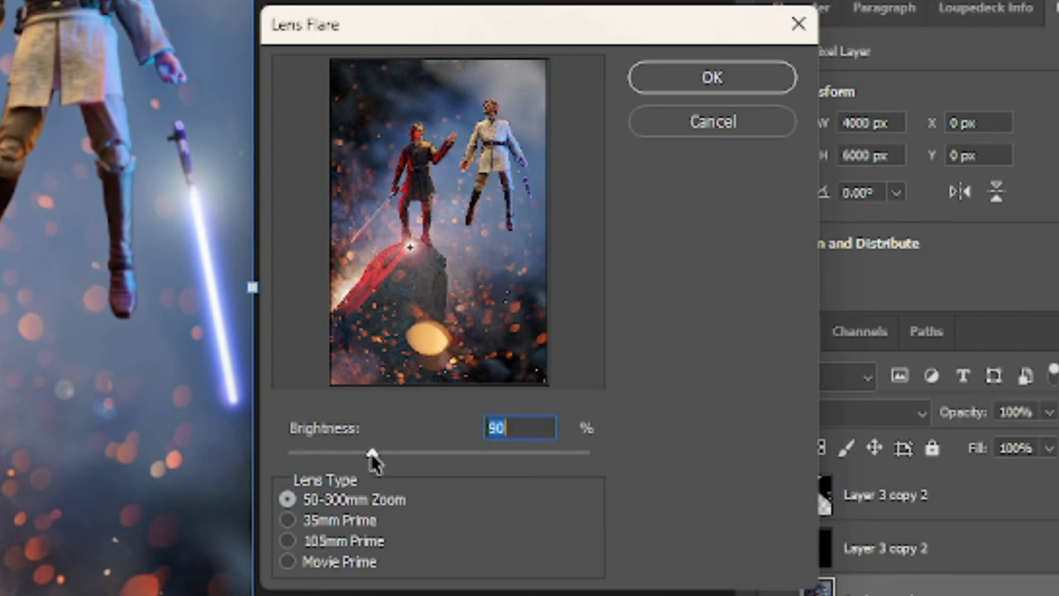
left_click_drag(383, 454, 381, 455)
left_click(348, 298)
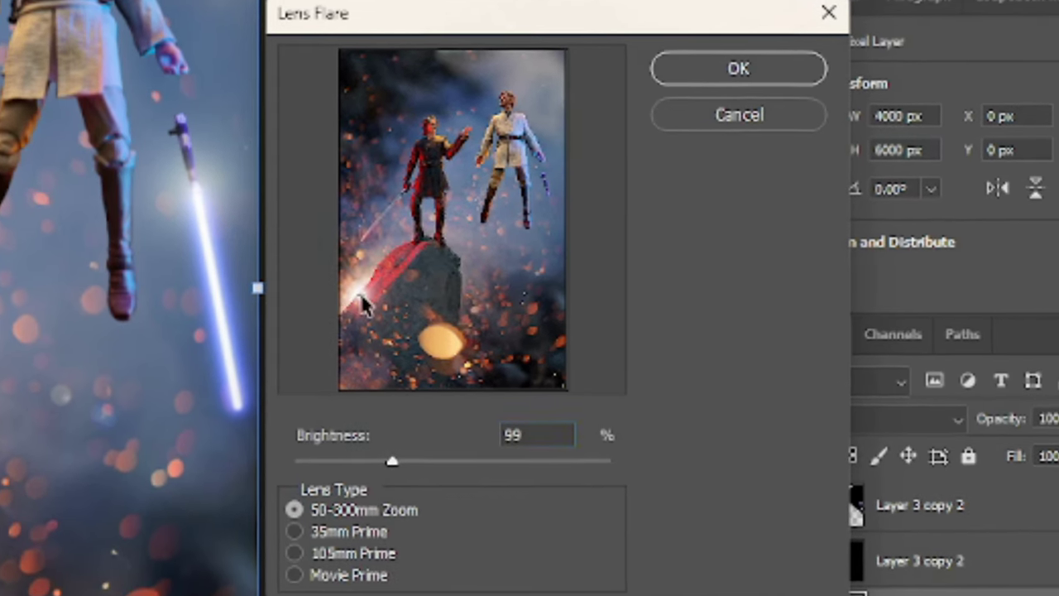